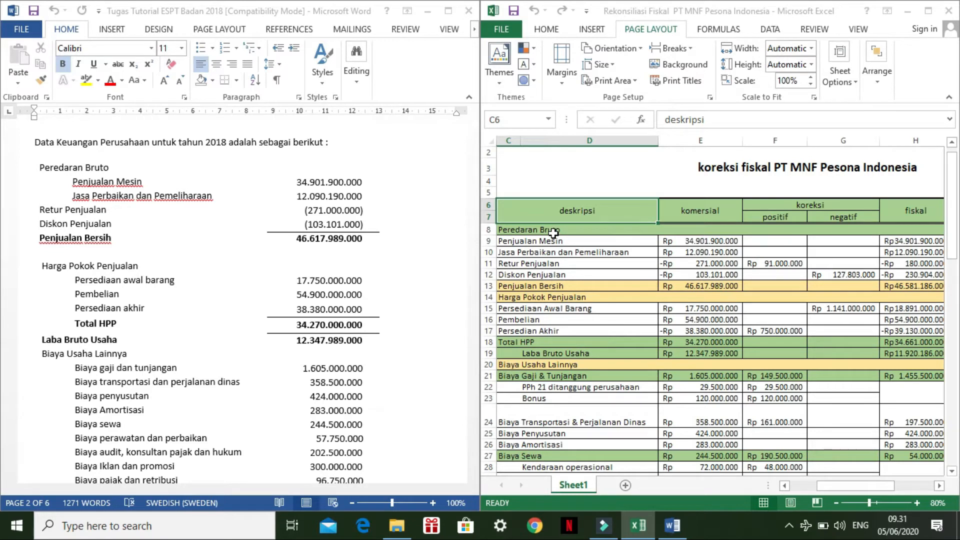
Examine the deskripsi, komersial and koreksi column headings of the fiscal reconciliation table.
{"action": "left_click", "coordinate": [552, 234]}
{"action": "left_click", "coordinate": [557, 219]}
{"action": "left_click", "coordinate": [716, 215]}
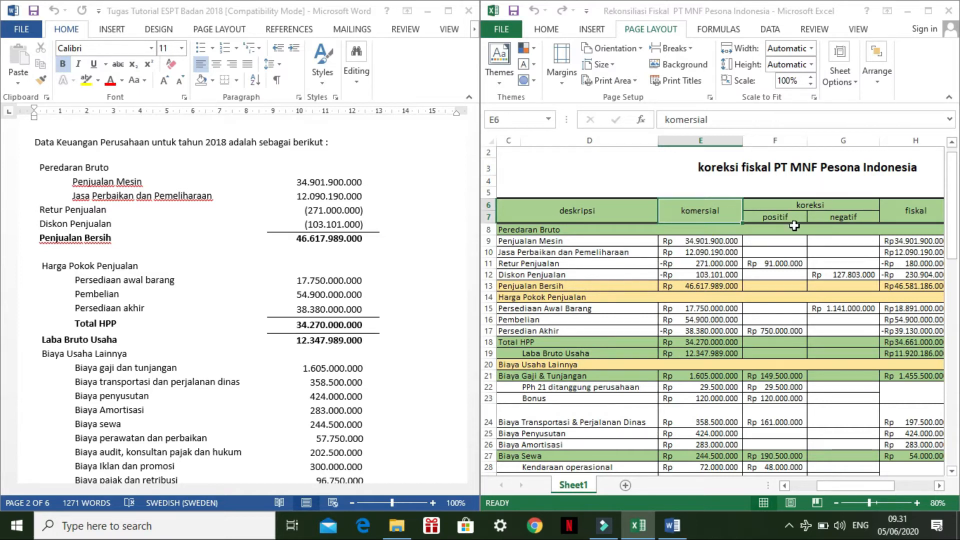
{"action": "left_click", "coordinate": [820, 217]}
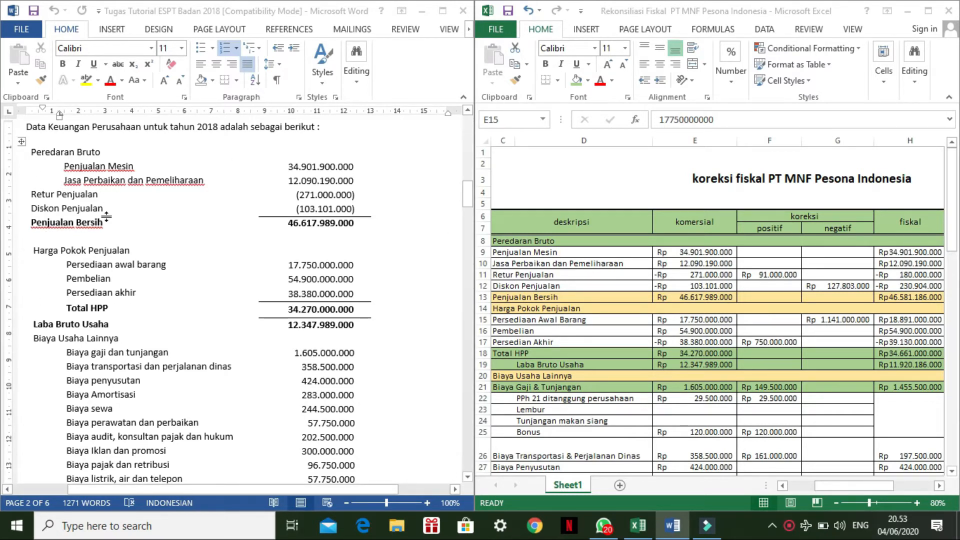
Review the 2018 commercial figures in the Word document through notes 1 and 2 on sales returns and discounts.
{"action": "left_click", "coordinate": [703, 264]}
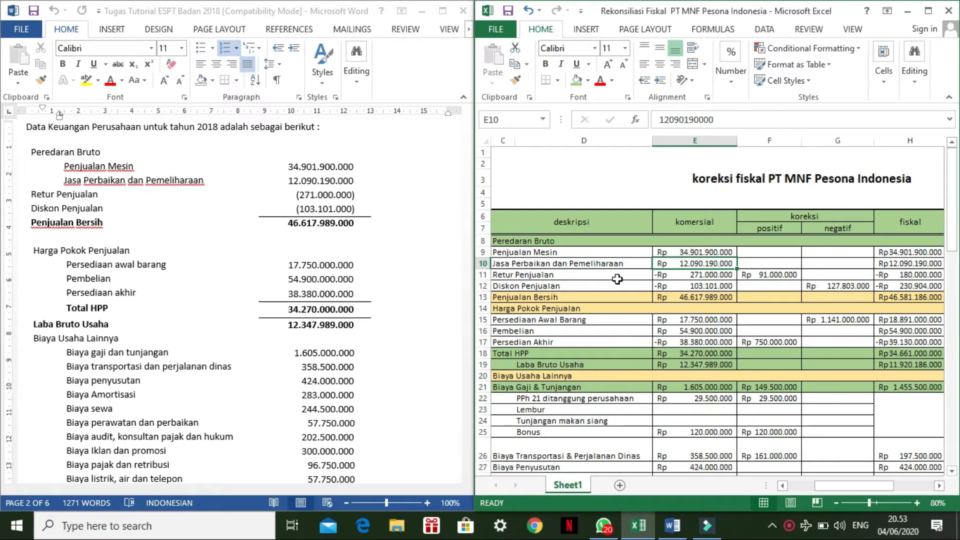
{"action": "scroll", "coordinate": [317, 260], "scroll_direction": "down", "scroll_amount": 3}
{"action": "scroll", "coordinate": [392, 244], "scroll_direction": "up", "scroll_amount": 3}
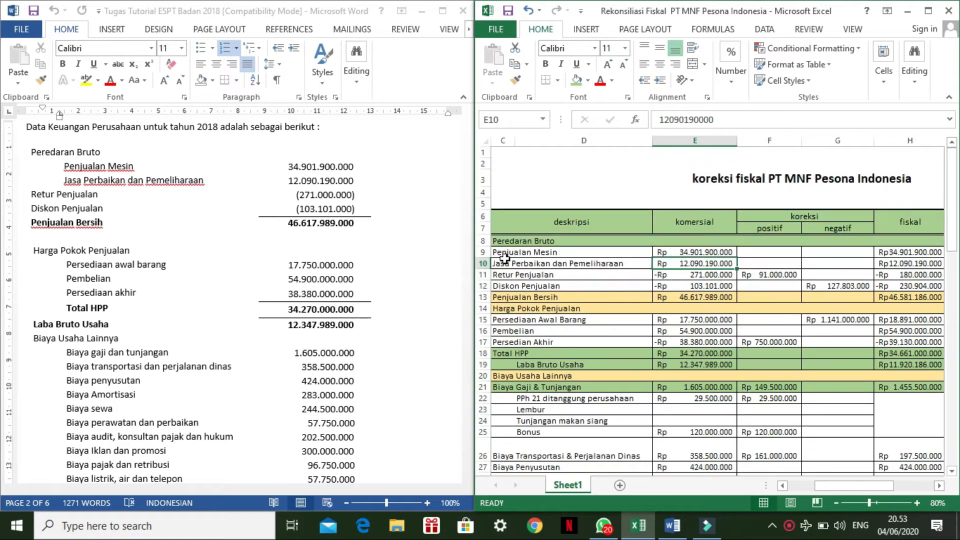
{"action": "left_click", "coordinate": [253, 277]}
{"action": "scroll", "coordinate": [253, 278], "scroll_direction": "down", "scroll_amount": 9}
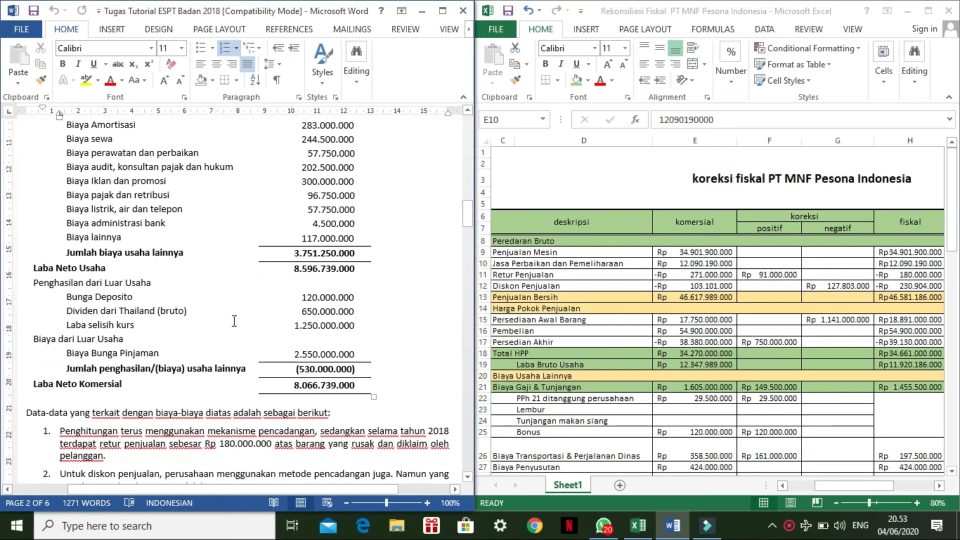
{"action": "scroll", "coordinate": [235, 320], "scroll_direction": "down", "scroll_amount": 1}
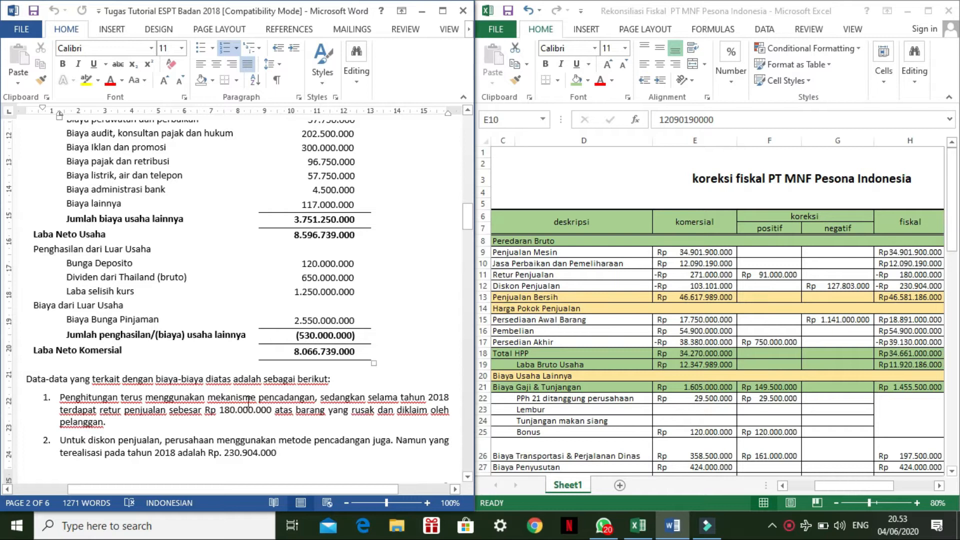
{"action": "scroll", "coordinate": [115, 408], "scroll_direction": "down", "scroll_amount": 1}
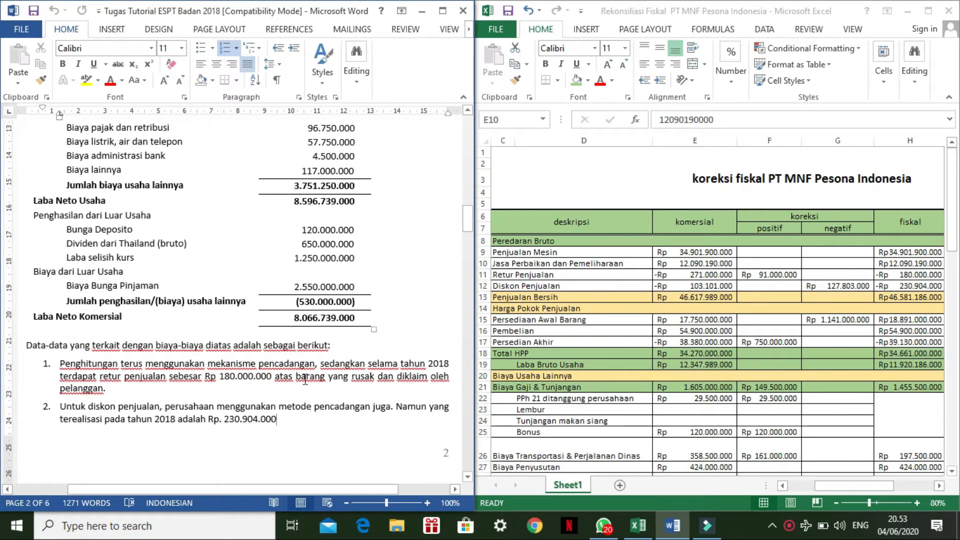
{"action": "scroll", "coordinate": [309, 375], "scroll_direction": "down", "scroll_amount": 2}
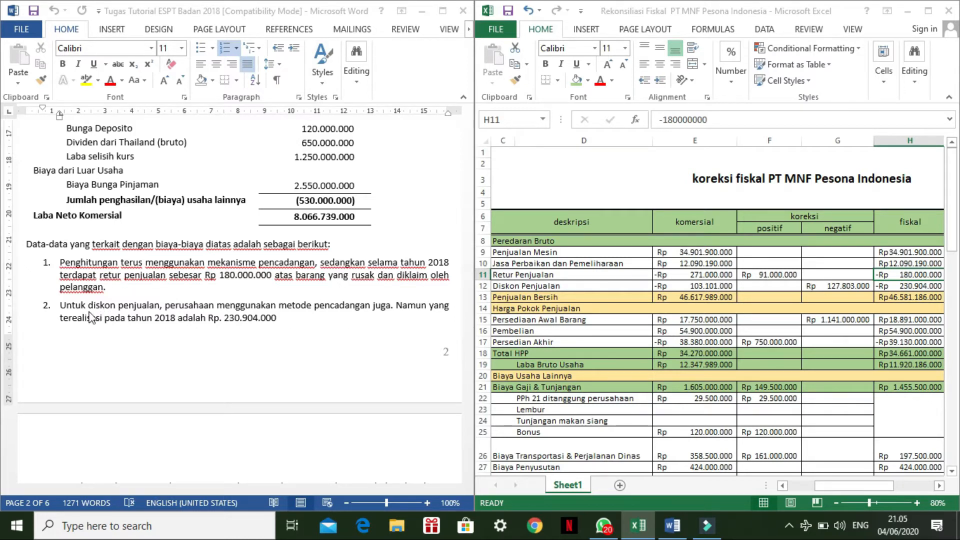
Check the Diskon Penjualan row's fiscal amount and negative correction in the worksheet against note 2.
{"action": "scroll", "coordinate": [92, 316], "scroll_direction": "down", "scroll_amount": 1}
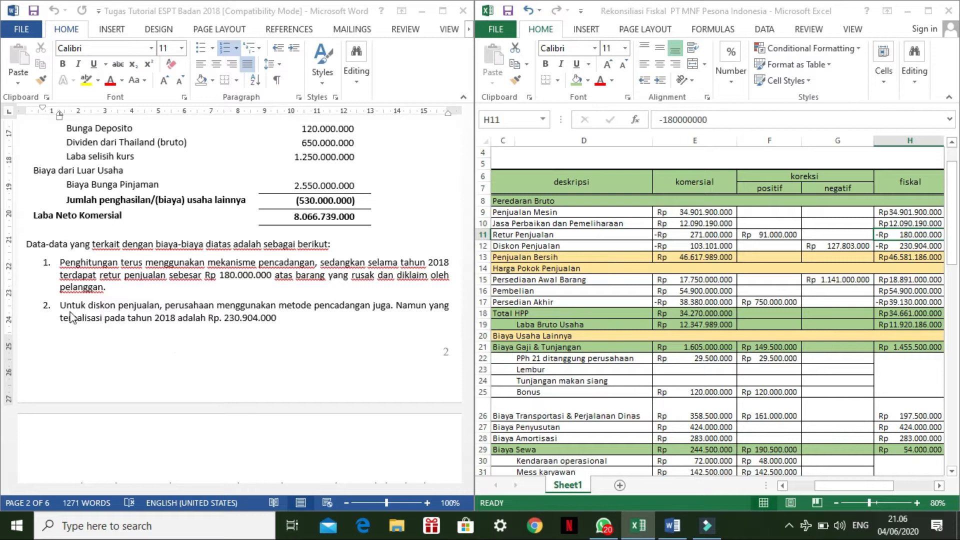
{"action": "left_click", "coordinate": [528, 247]}
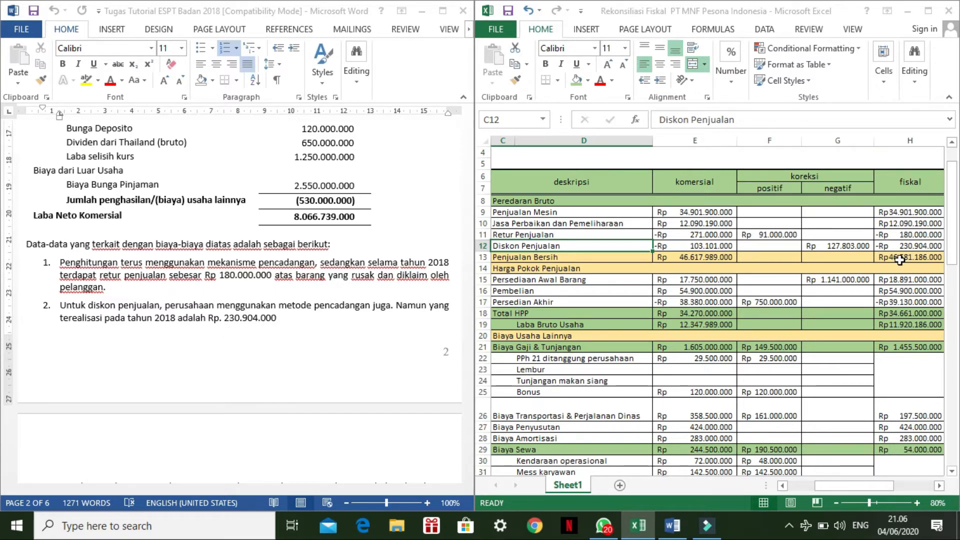
{"action": "left_click", "coordinate": [901, 246]}
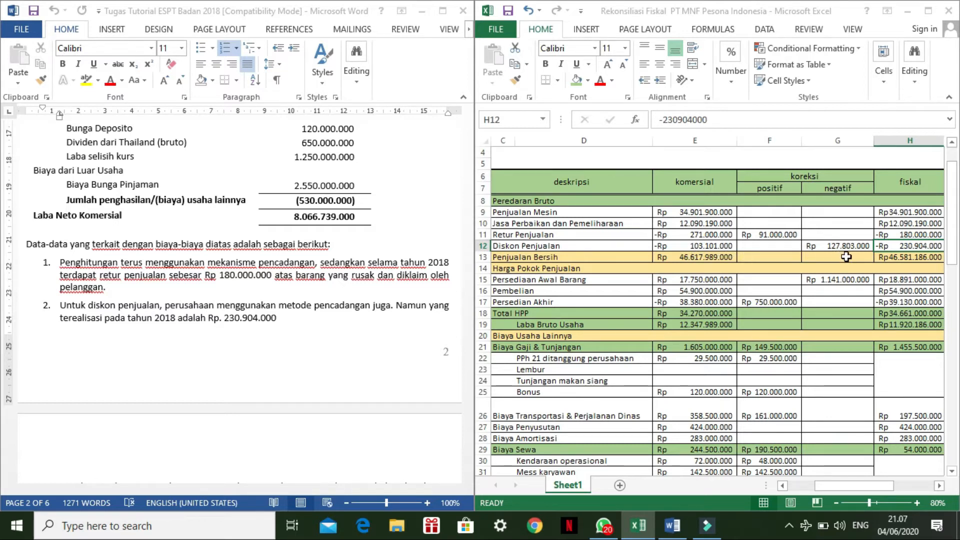
{"action": "left_click", "coordinate": [834, 246]}
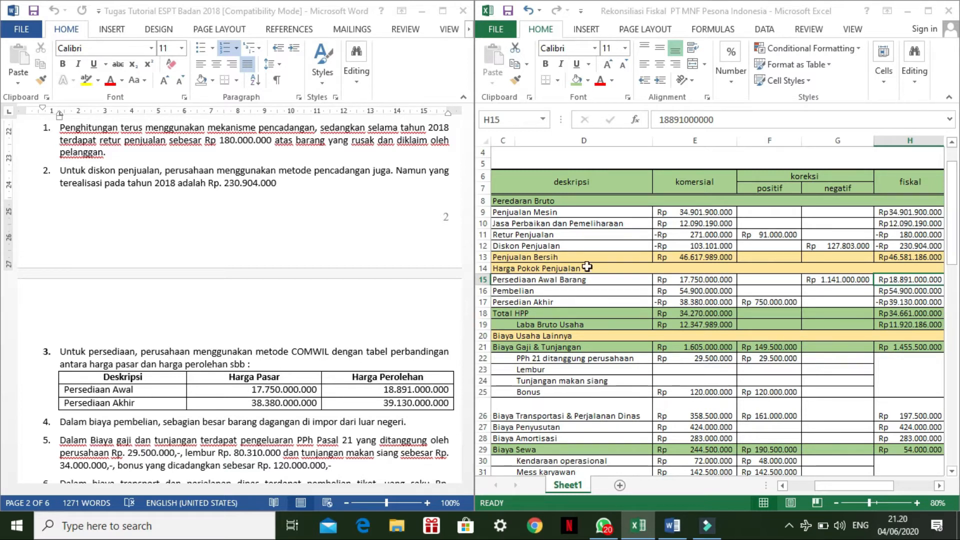
Compare the commercial and fiscal amounts of the Persediaan Awal Barang and Persedian Akhir rows with note 3, including the beginning inventory's negative correction.
{"action": "left_click", "coordinate": [683, 281]}
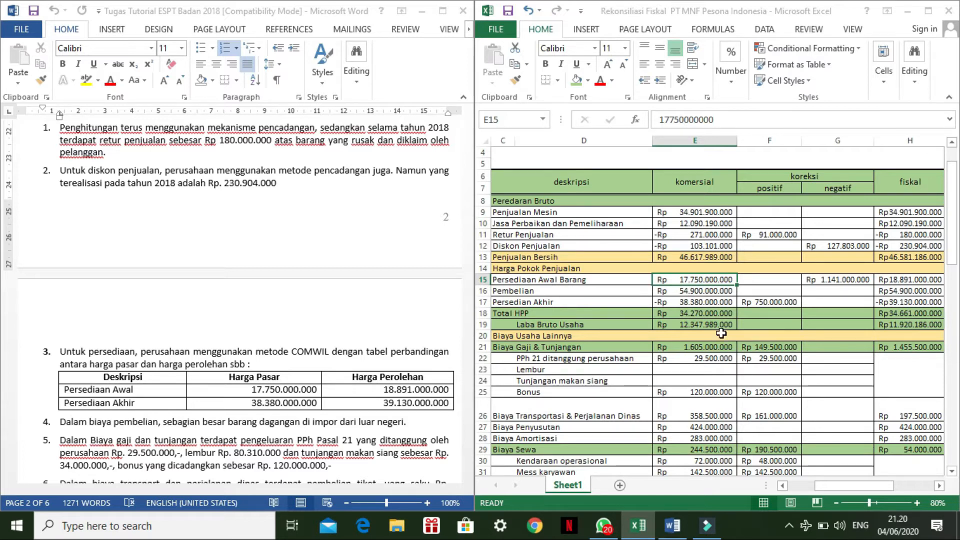
{"action": "left_click", "coordinate": [900, 284]}
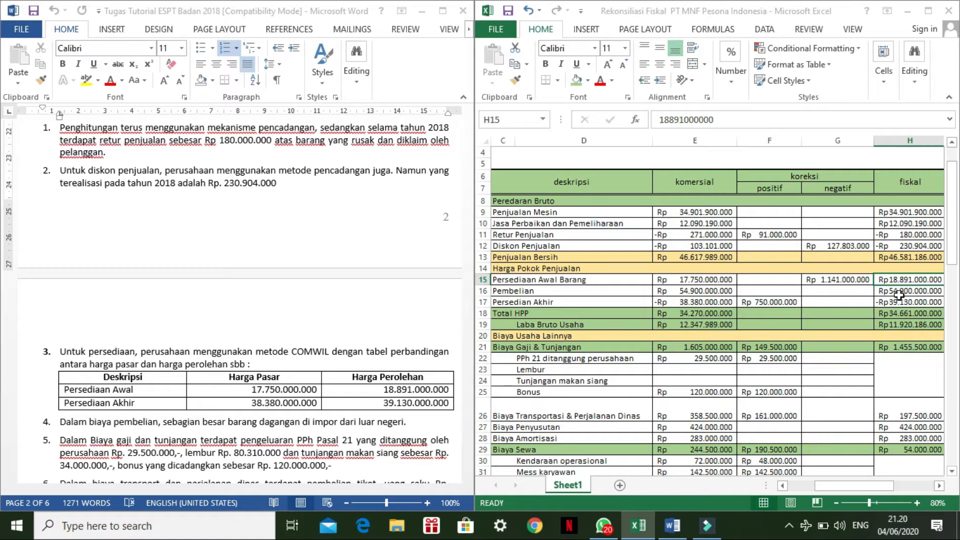
{"action": "left_click", "coordinate": [831, 283]}
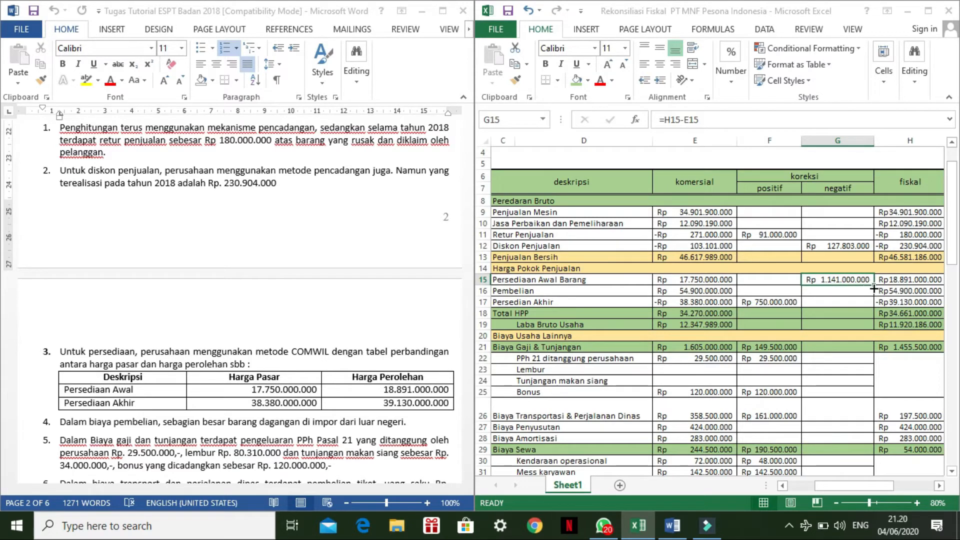
{"action": "left_click", "coordinate": [707, 281]}
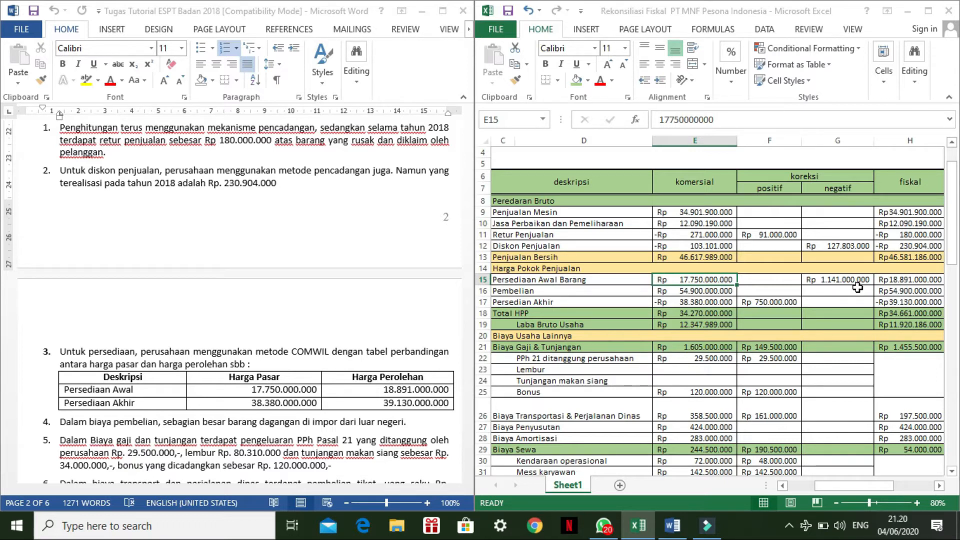
{"action": "left_click", "coordinate": [881, 283]}
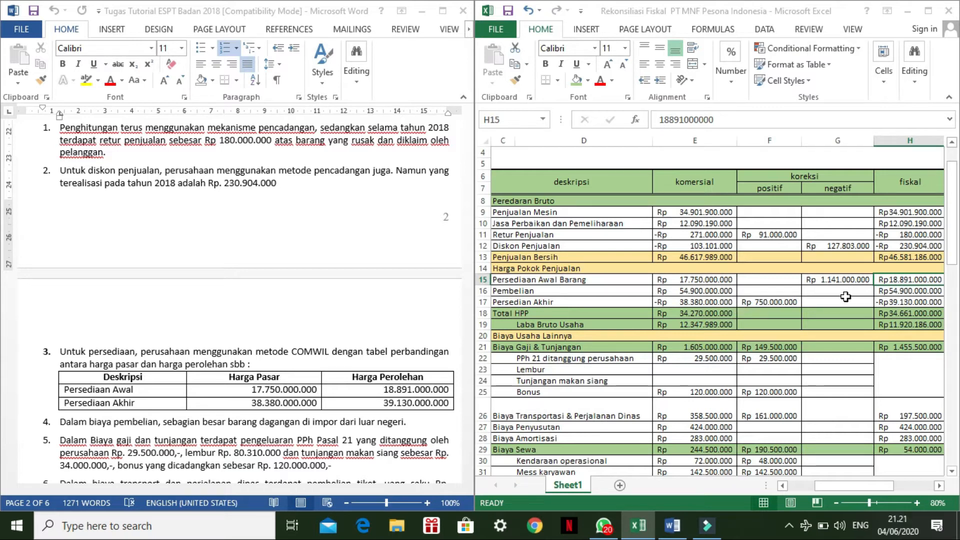
{"action": "left_click", "coordinate": [828, 281]}
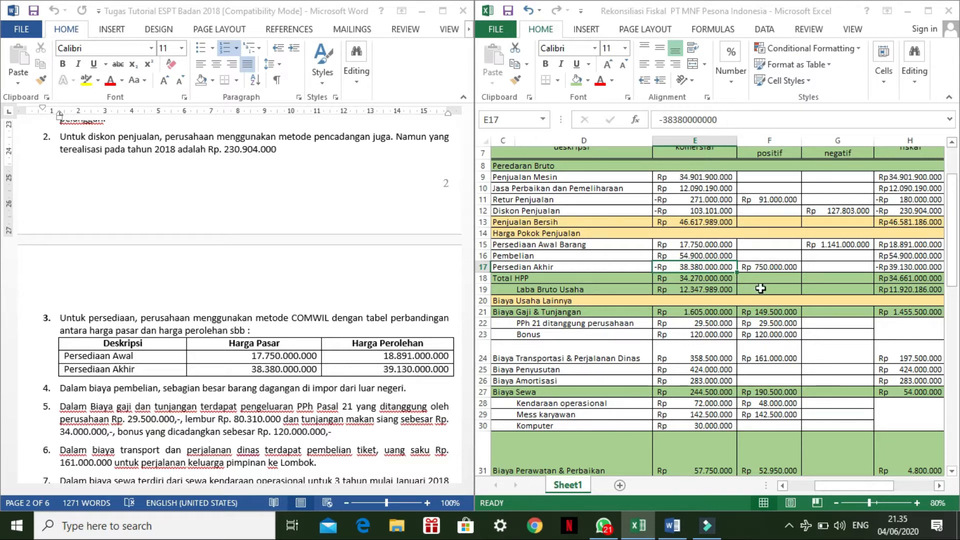
{"action": "left_click", "coordinate": [885, 269]}
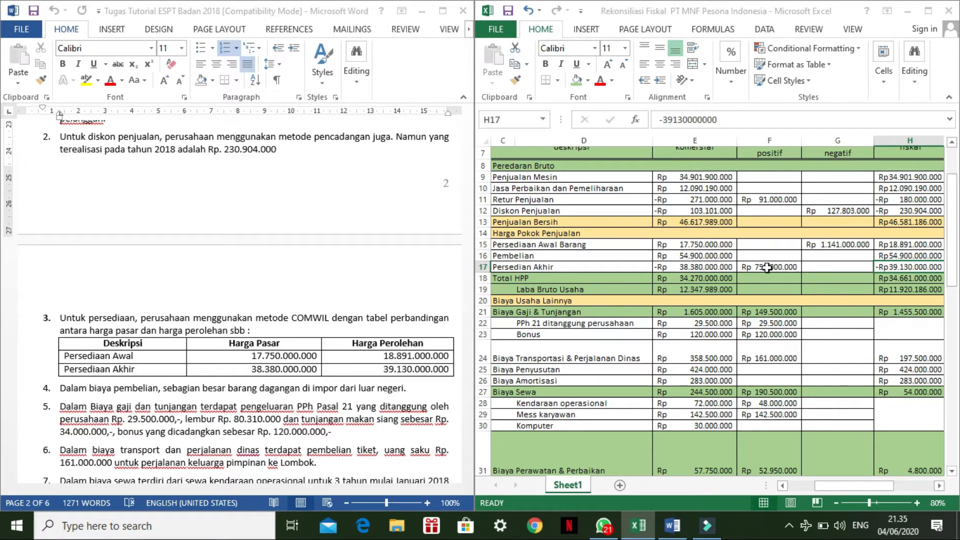
{"action": "left_click", "coordinate": [694, 267]}
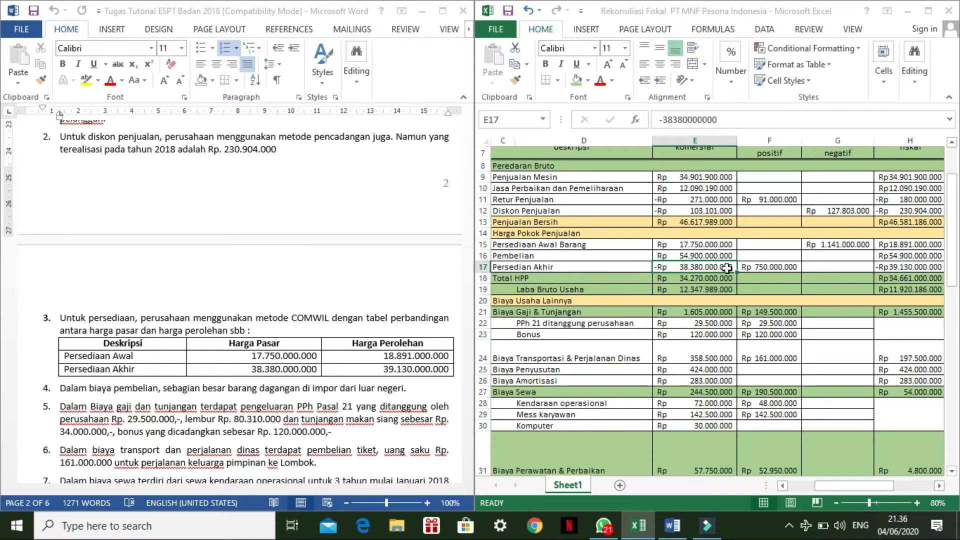
Read notes 4 and 5 in the Word document and inspect the Biaya Gaji & Tunjangan and PPh 21 entries in the worksheet.
{"action": "left_click", "coordinate": [223, 329]}
{"action": "scroll", "coordinate": [223, 352], "scroll_direction": "down", "scroll_amount": 1}
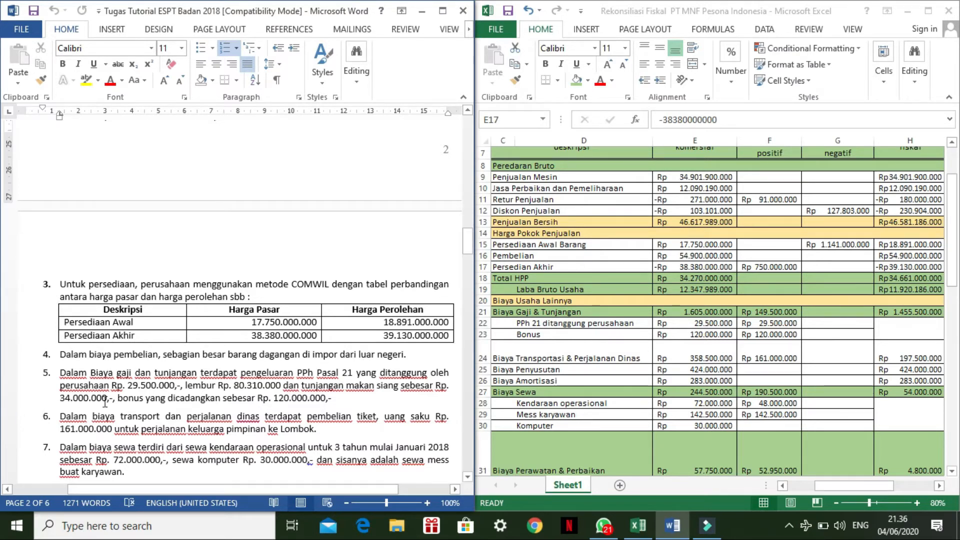
{"action": "scroll", "coordinate": [117, 370], "scroll_direction": "down", "scroll_amount": 1}
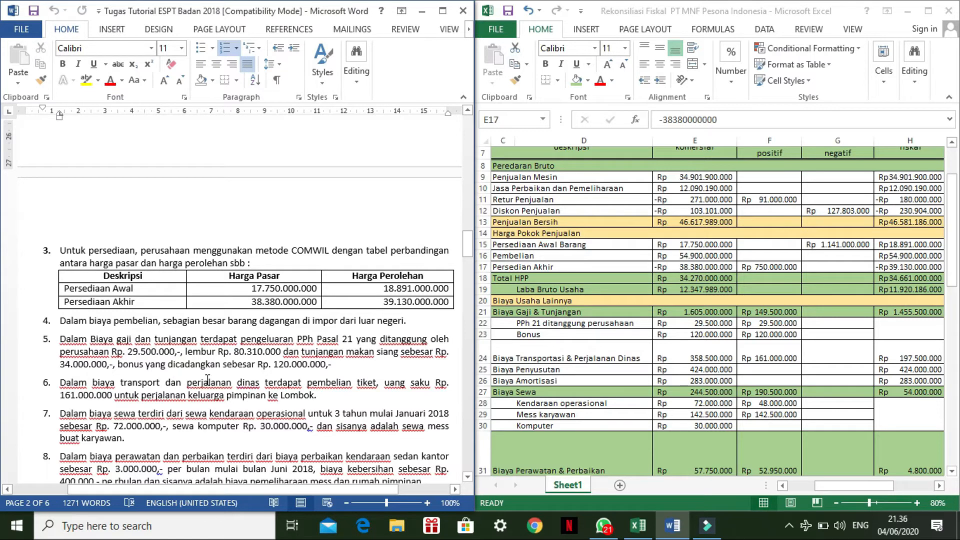
{"action": "left_click", "coordinate": [565, 313]}
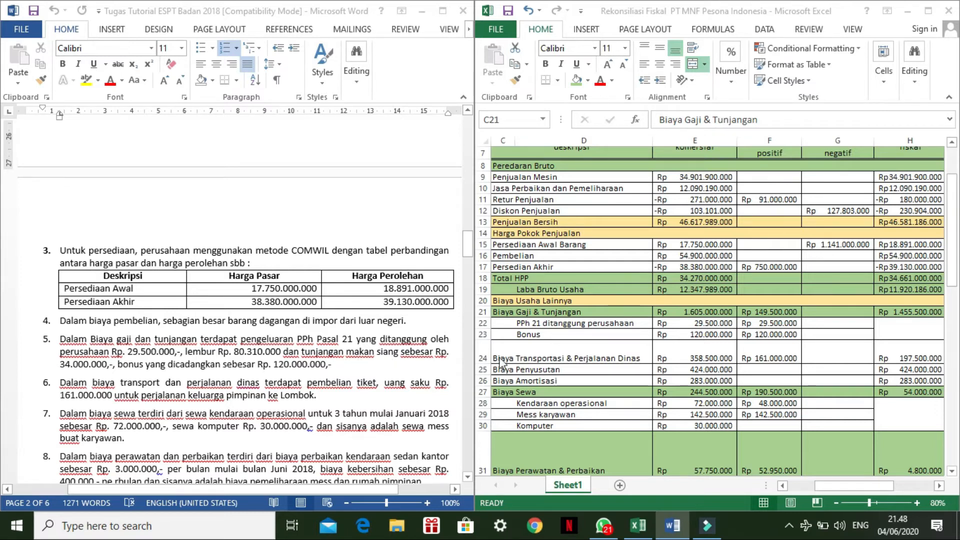
{"action": "left_click", "coordinate": [554, 314]}
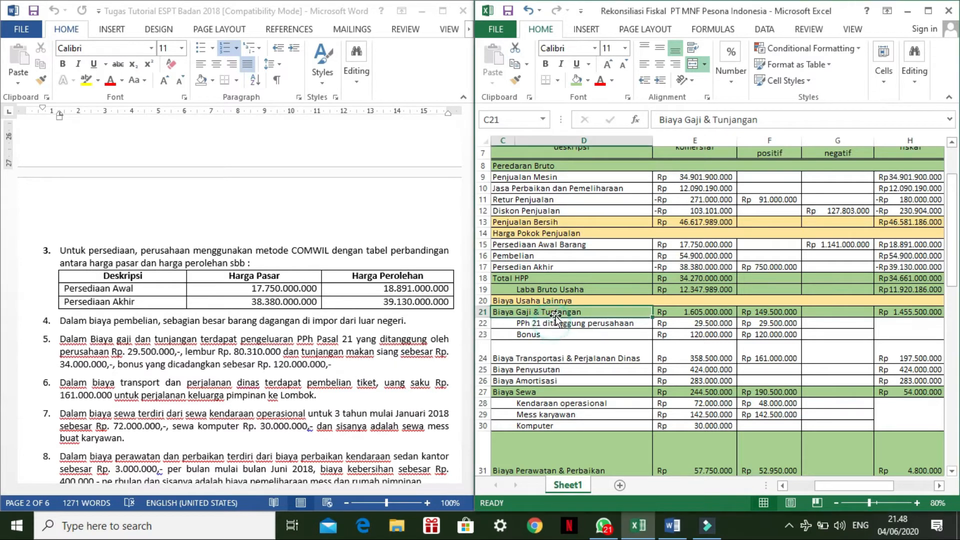
{"action": "left_click", "coordinate": [682, 323]}
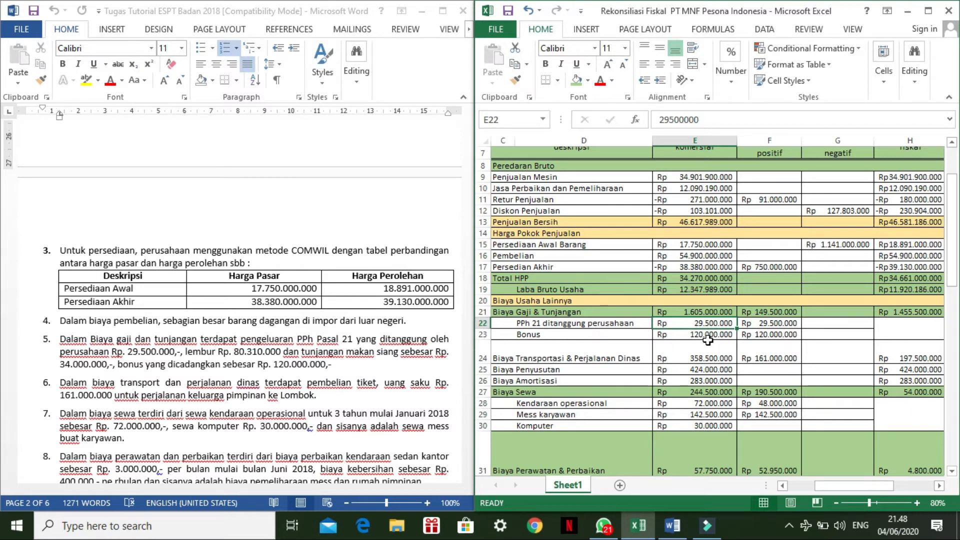
Check the Biaya Transportasi & Perjalanan Dinas row's commercial amount and positive correction against note 6.
{"action": "left_click", "coordinate": [65, 392]}
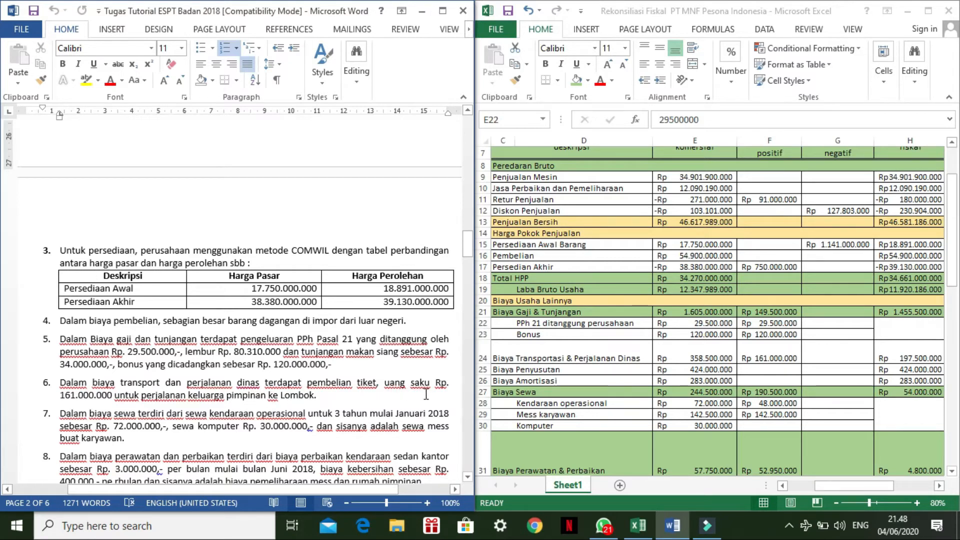
{"action": "left_click", "coordinate": [539, 359]}
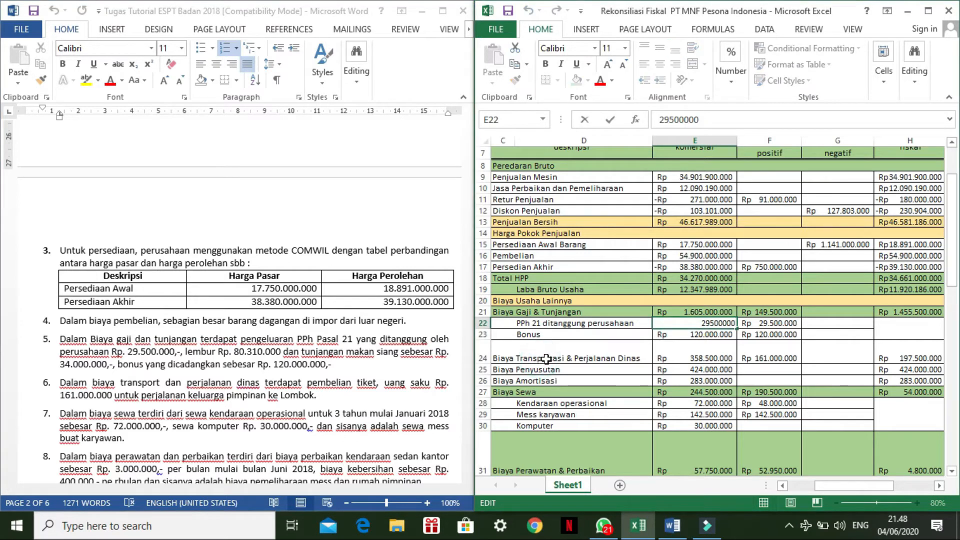
{"action": "left_click", "coordinate": [555, 358]}
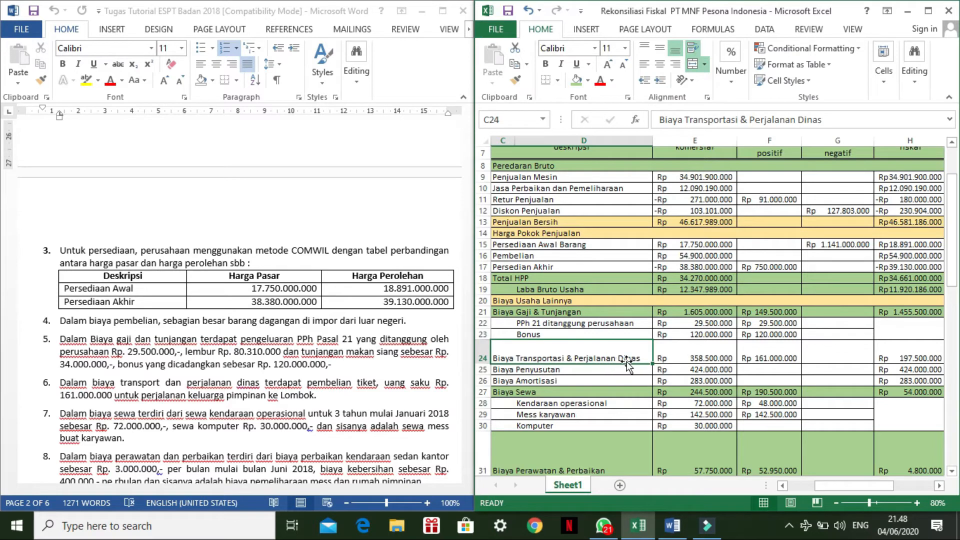
{"action": "left_click", "coordinate": [676, 356]}
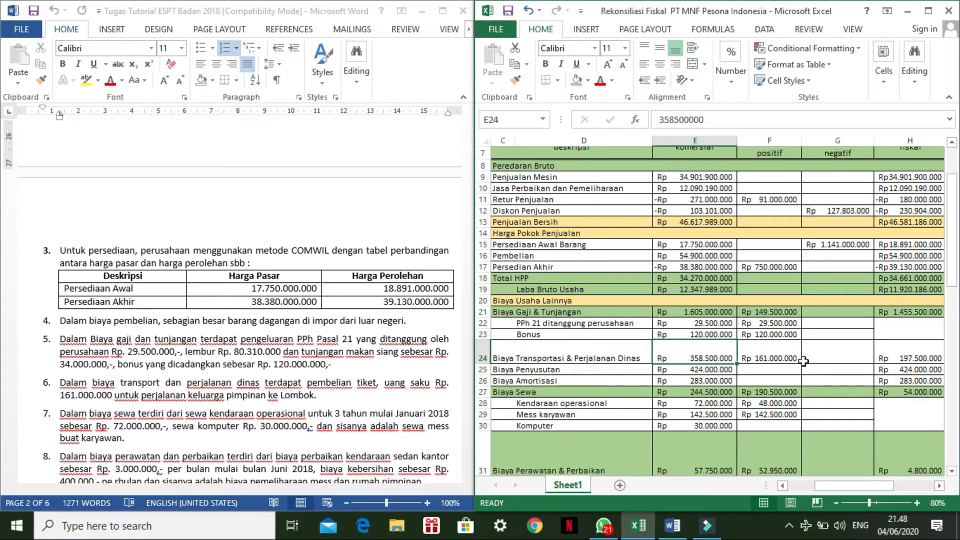
{"action": "left_click", "coordinate": [778, 359]}
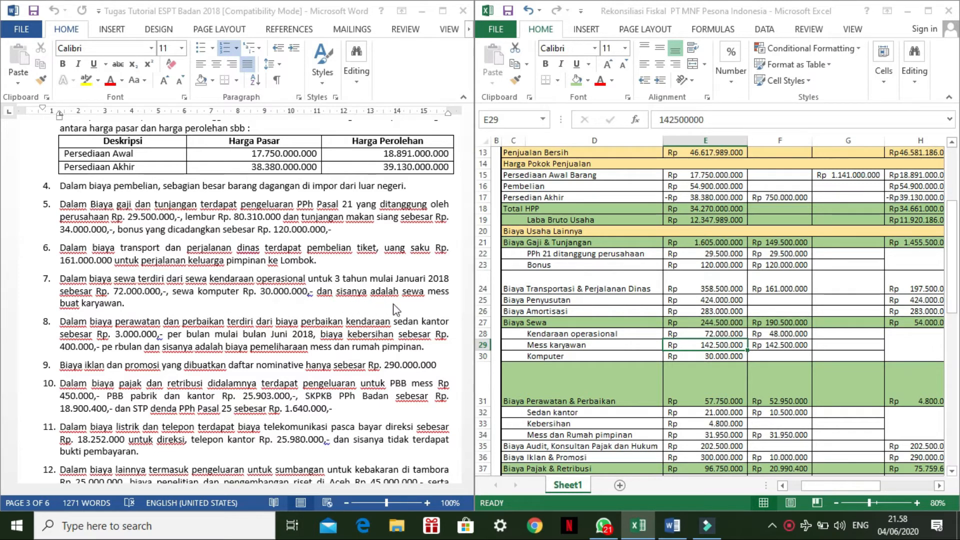
Examine the Biaya Sewa section and the positive correction for Kendaraan operasional against note 7.
{"action": "left_click", "coordinate": [585, 326]}
{"action": "left_click", "coordinate": [580, 335]}
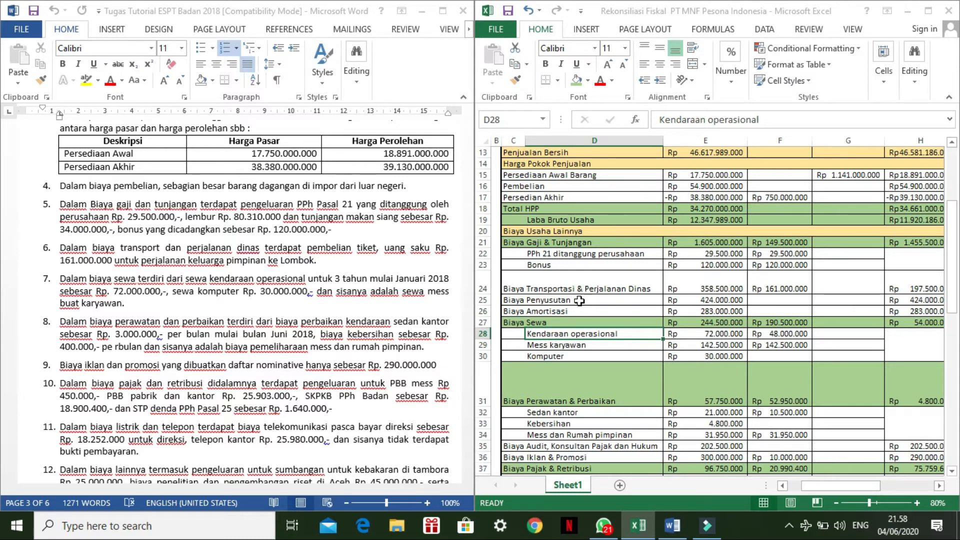
{"action": "left_click", "coordinate": [759, 334]}
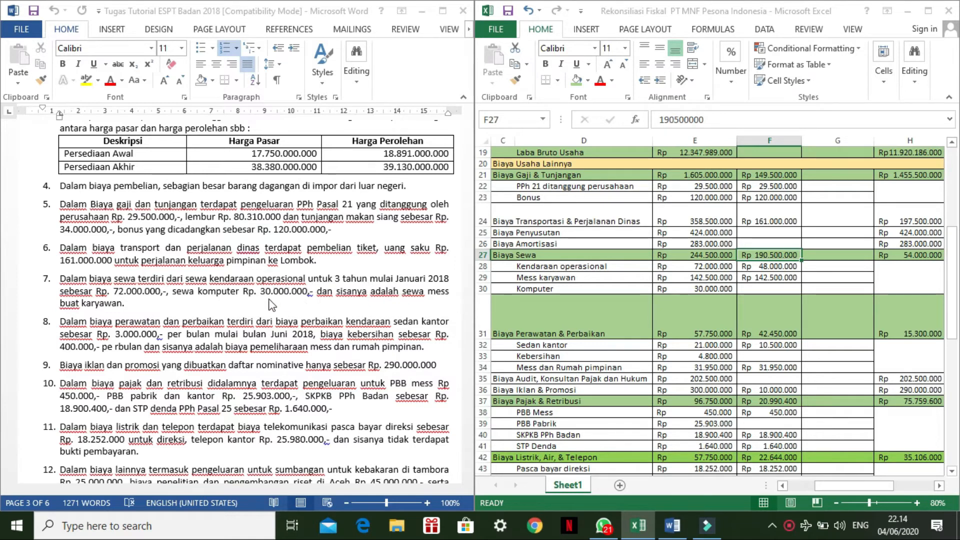
{"action": "left_click", "coordinate": [747, 267]}
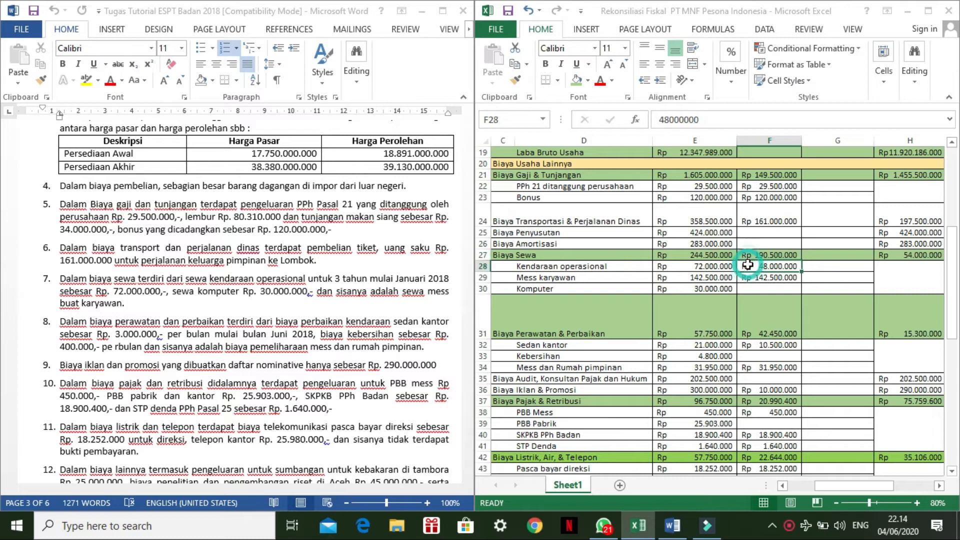
{"action": "scroll", "coordinate": [747, 267], "scroll_direction": "up", "scroll_amount": 3}
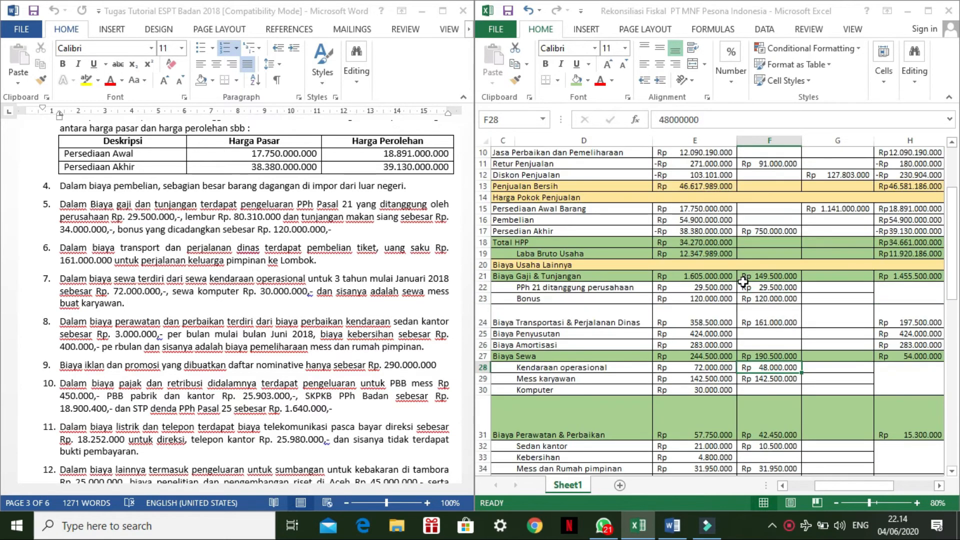
{"action": "scroll", "coordinate": [763, 367], "scroll_direction": "up", "scroll_amount": 1}
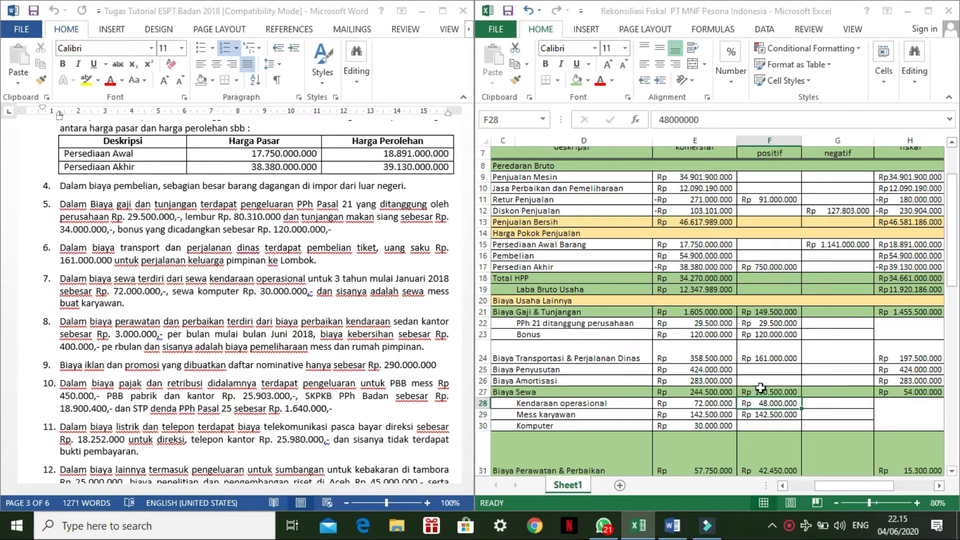
Check the positive correction of the Mess karyawan row under Biaya Sewa against note 7.
{"action": "left_click", "coordinate": [767, 417]}
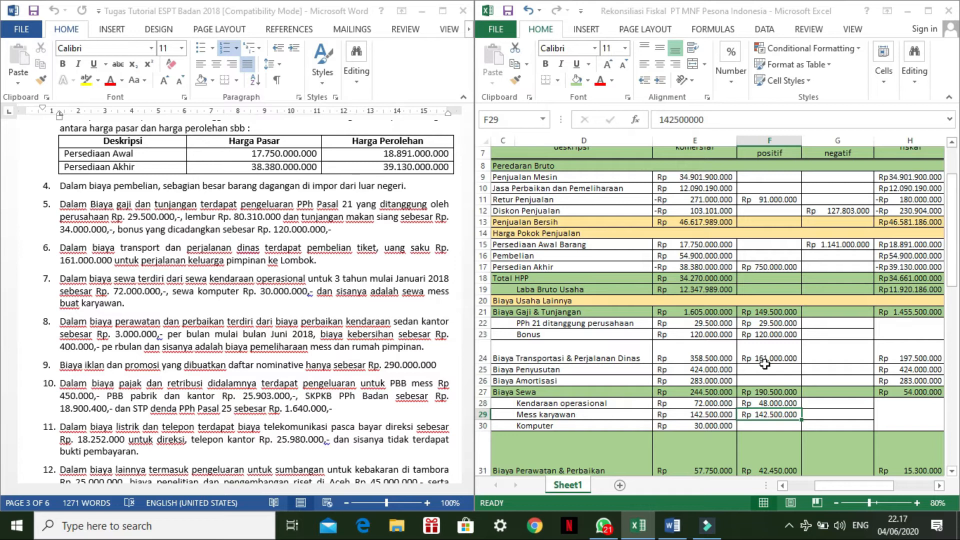
{"action": "left_click", "coordinate": [759, 416]}
{"action": "left_click", "coordinate": [765, 417]}
Review the Biaya Perawatan & Perbaikan total and the Sedan kantor and Kebersihan rows against note 8, including Sedan kantor's legal basis.
{"action": "scroll", "coordinate": [731, 396], "scroll_direction": "down", "scroll_amount": 1}
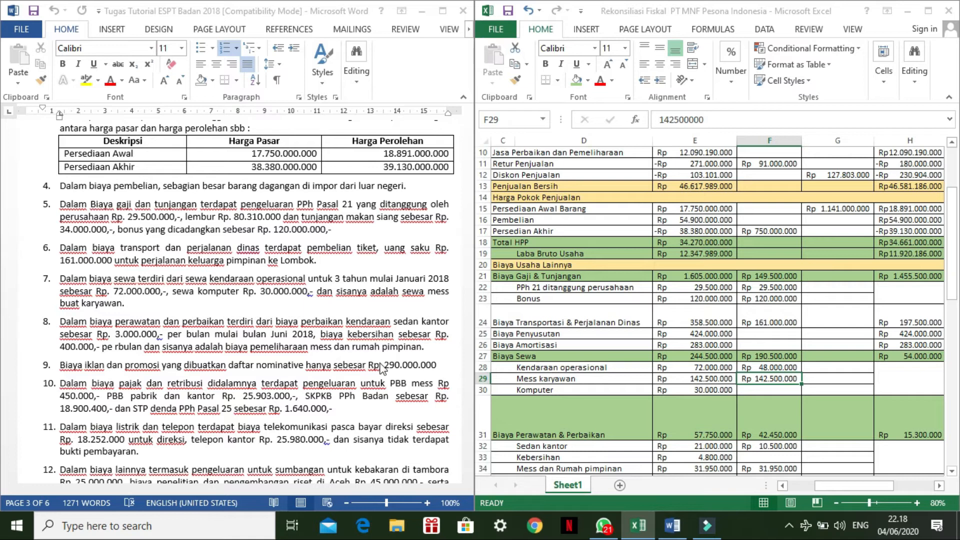
{"action": "left_click", "coordinate": [732, 418]}
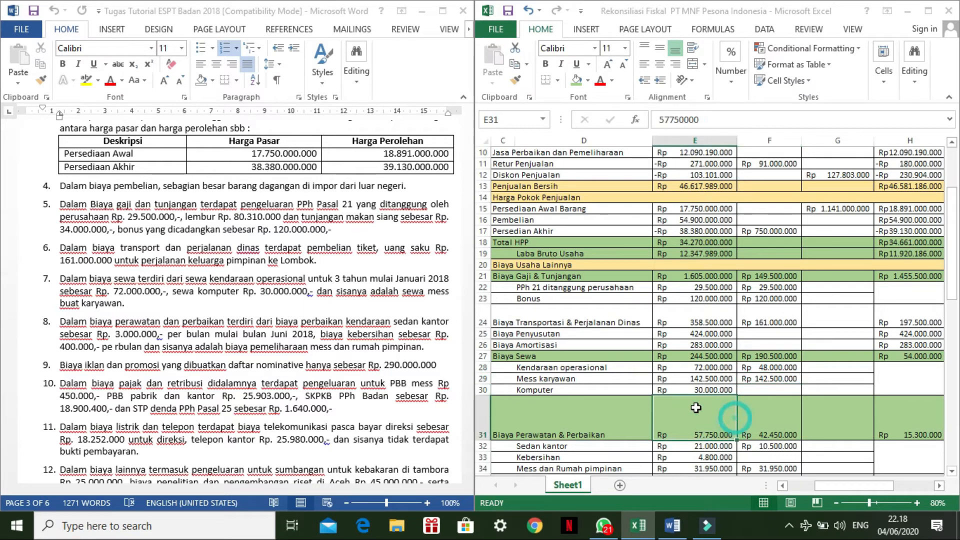
{"action": "left_click", "coordinate": [698, 447]}
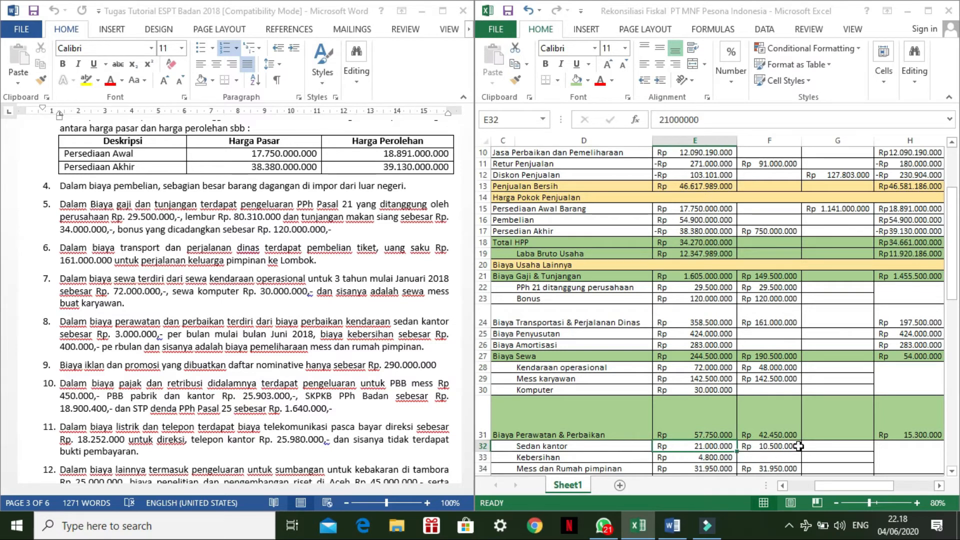
{"action": "left_click_drag", "start_coordinate": [845, 490], "coordinate": [873, 488]}
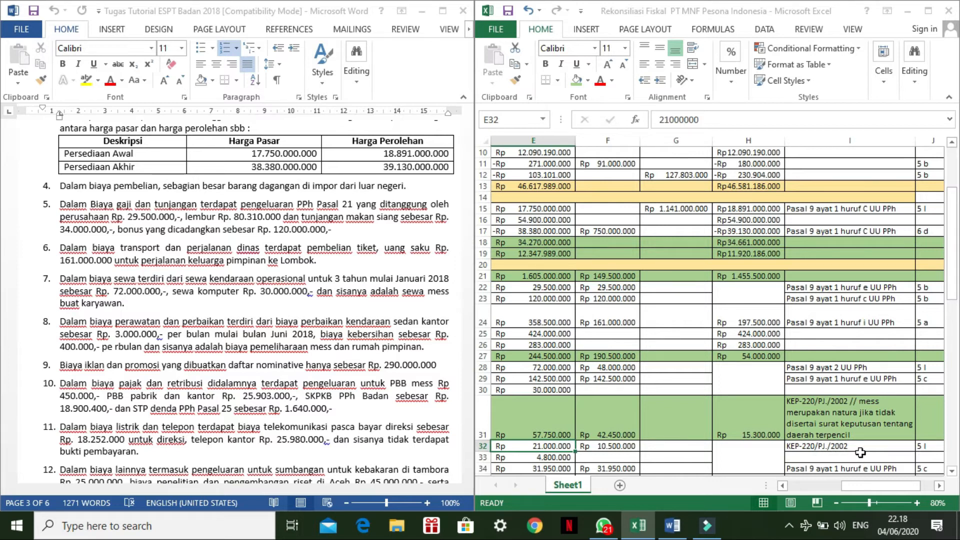
{"action": "left_click_drag", "start_coordinate": [868, 488], "coordinate": [842, 489]}
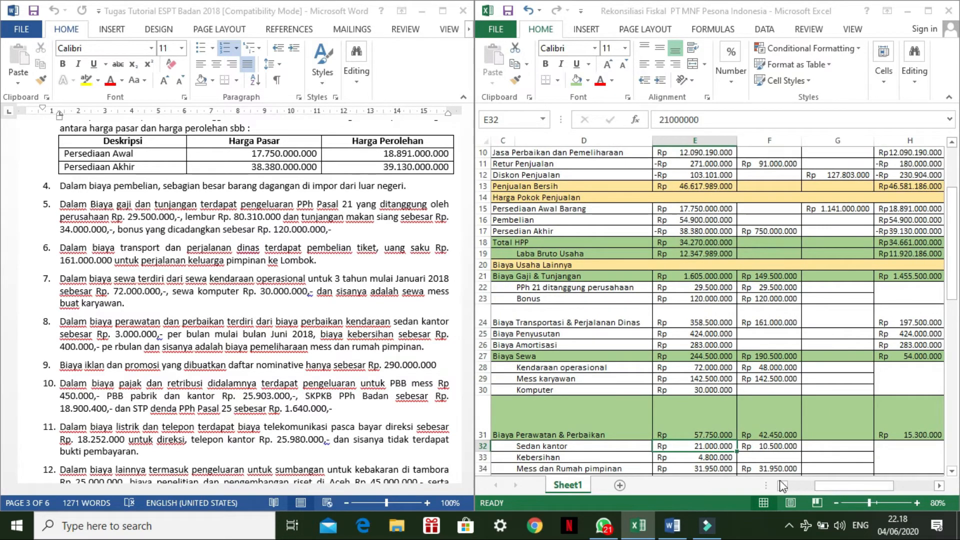
{"action": "left_click", "coordinate": [705, 457]}
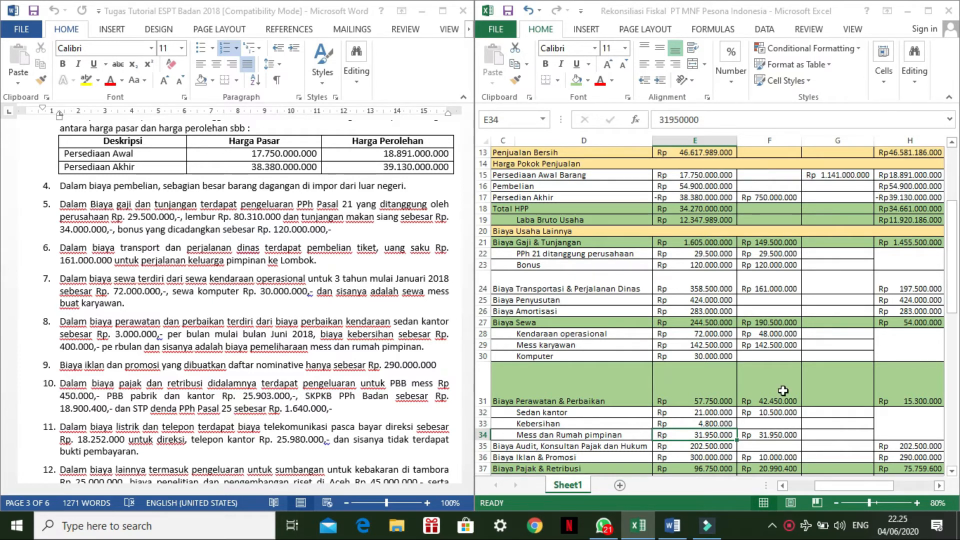
Check the Mess dan Rumah pimpinan correction, plus the fiscal, commercial and positive correction totals of Biaya Perawatan & Perbaikan.
{"action": "left_click", "coordinate": [757, 443]}
{"action": "left_click", "coordinate": [760, 435]}
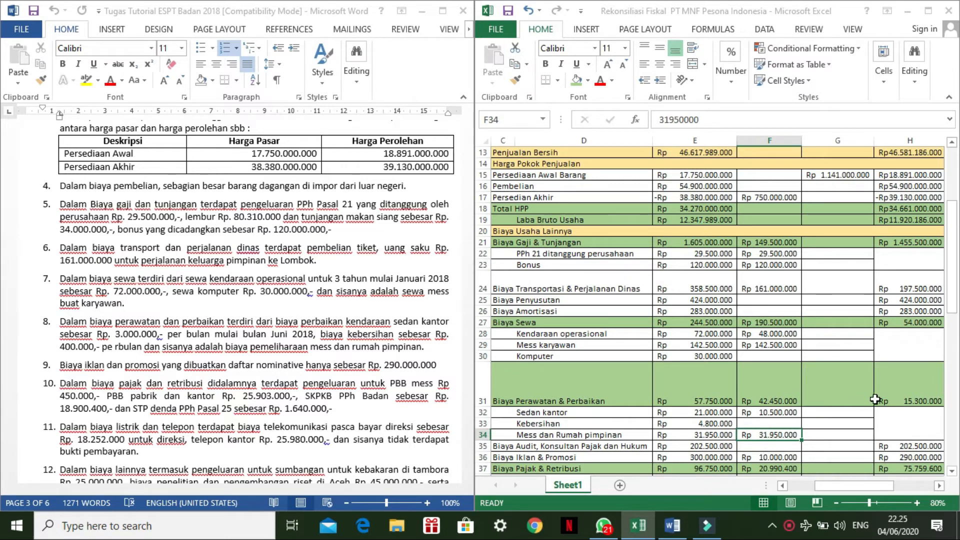
{"action": "left_click", "coordinate": [918, 396]}
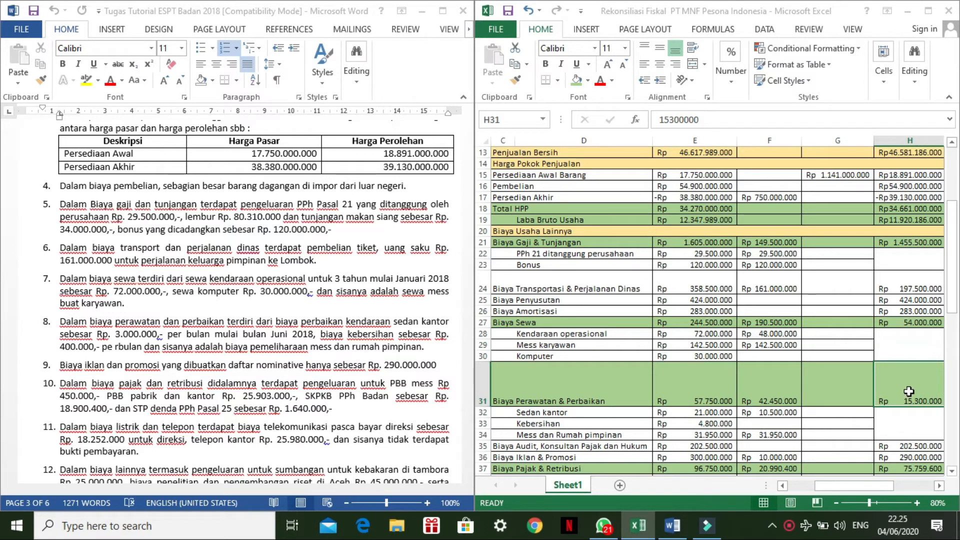
{"action": "left_click", "coordinate": [696, 395]}
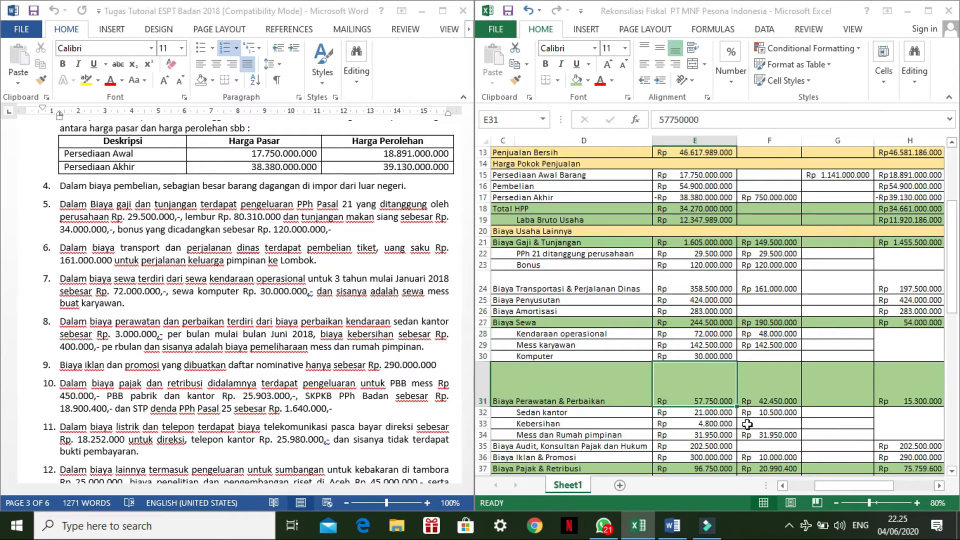
{"action": "left_click", "coordinate": [759, 398]}
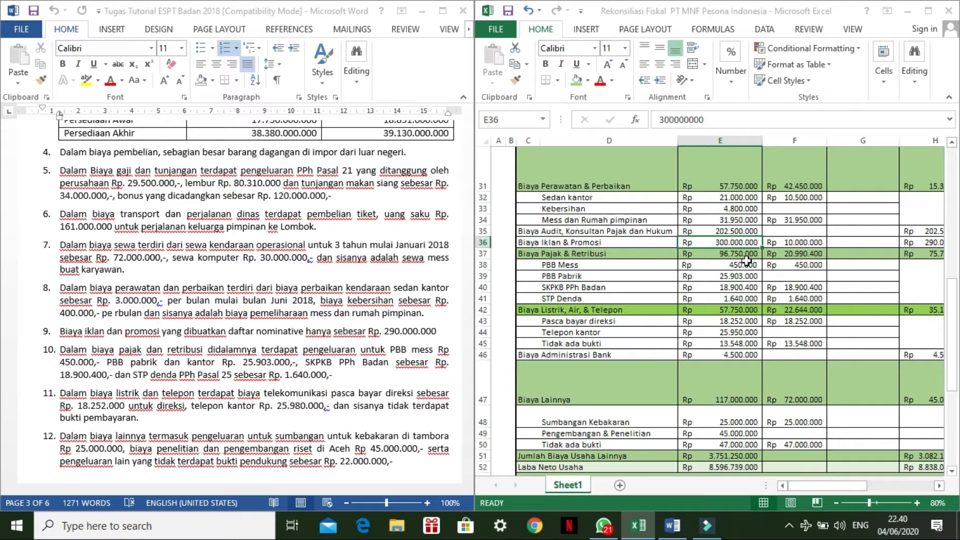
Compare the Biaya Iklan & Promosi row's commercial, positive correction and fiscal amounts with note 9, and read its legal basis.
{"action": "left_click", "coordinate": [776, 243]}
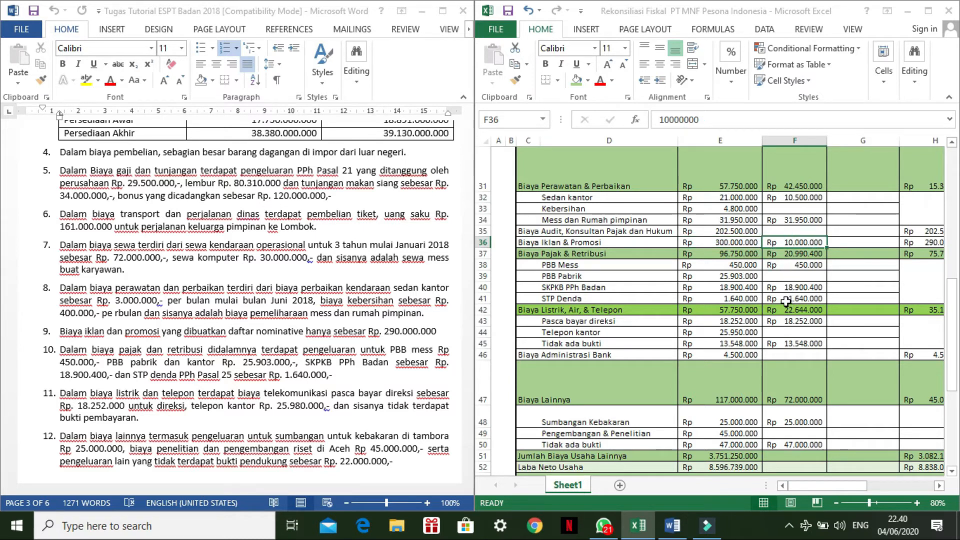
{"action": "left_click_drag", "start_coordinate": [825, 486], "coordinate": [881, 488]}
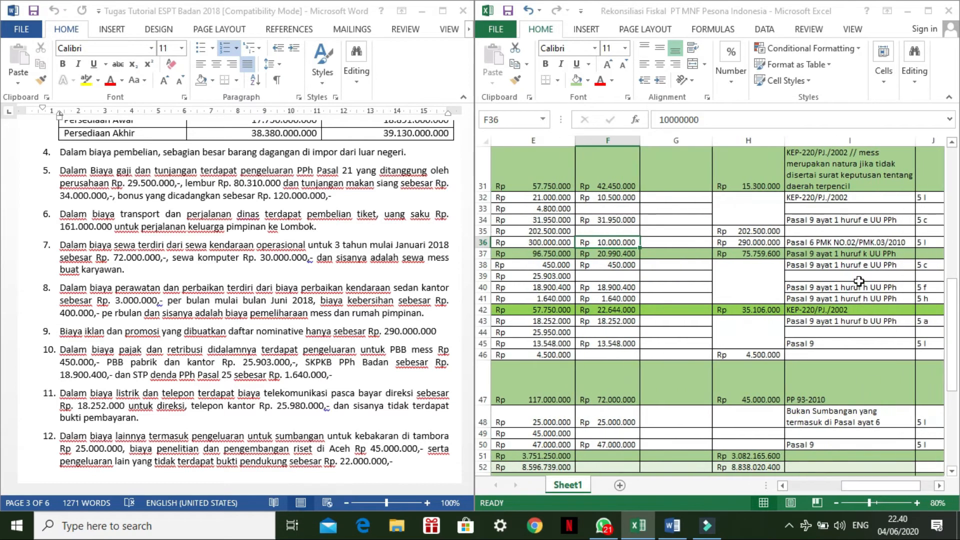
{"action": "double_click", "coordinate": [832, 244]}
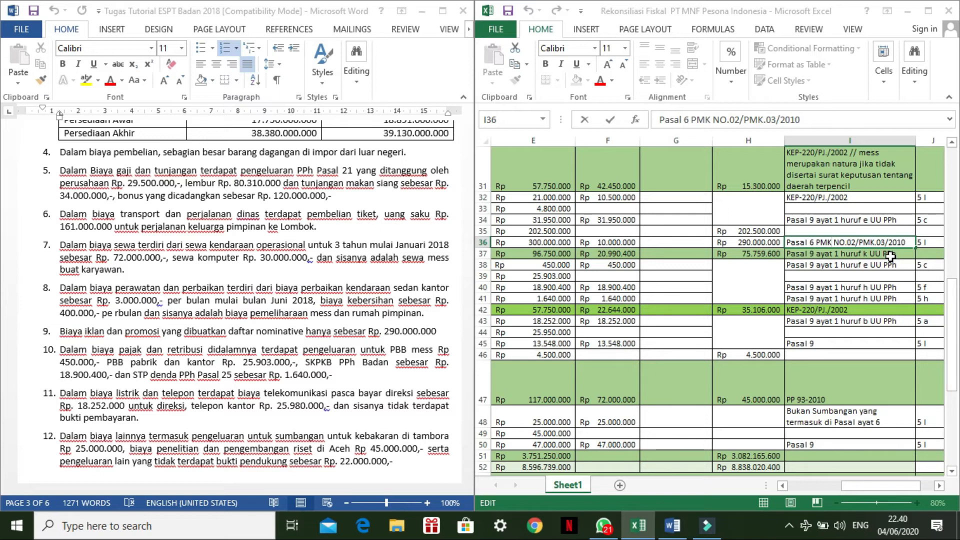
{"action": "left_click_drag", "start_coordinate": [858, 488], "coordinate": [831, 489]}
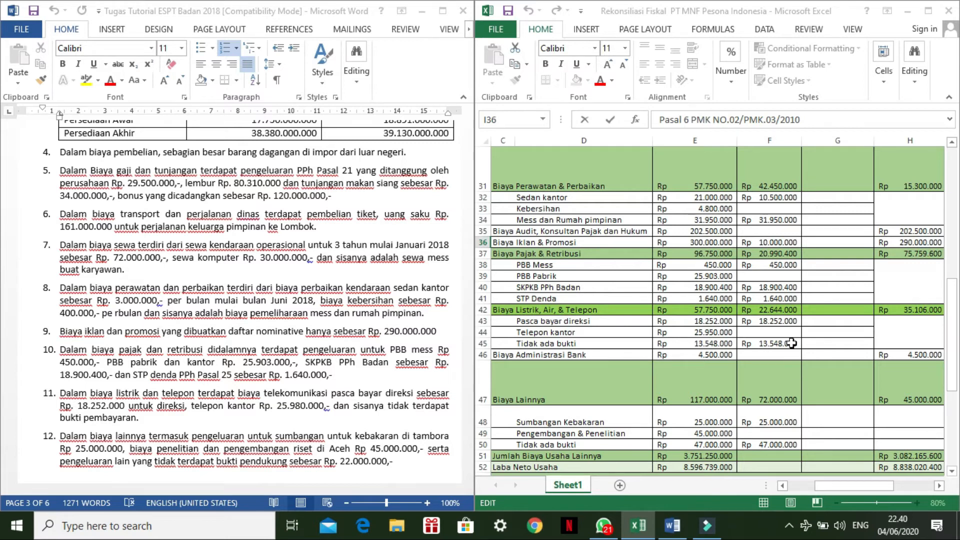
{"action": "left_click", "coordinate": [704, 244]}
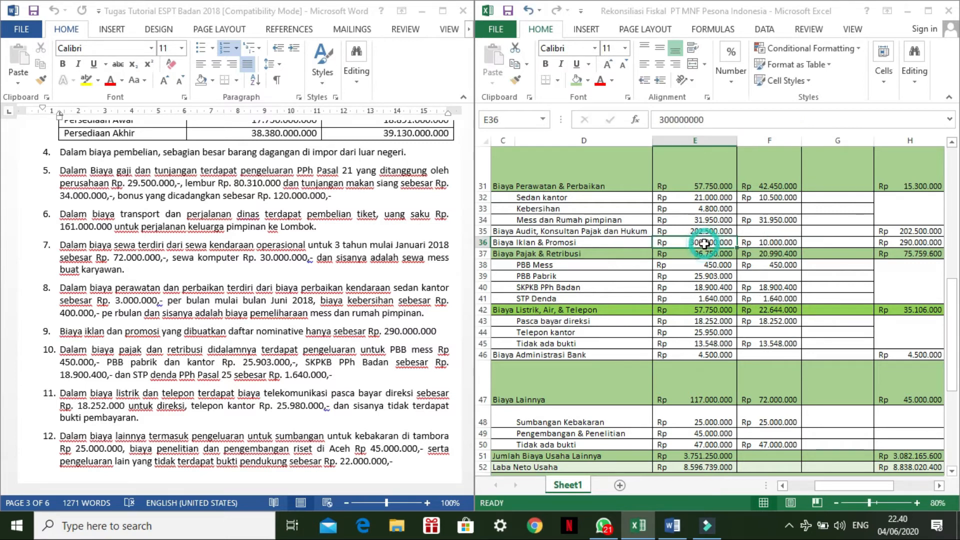
{"action": "left_click", "coordinate": [770, 242]}
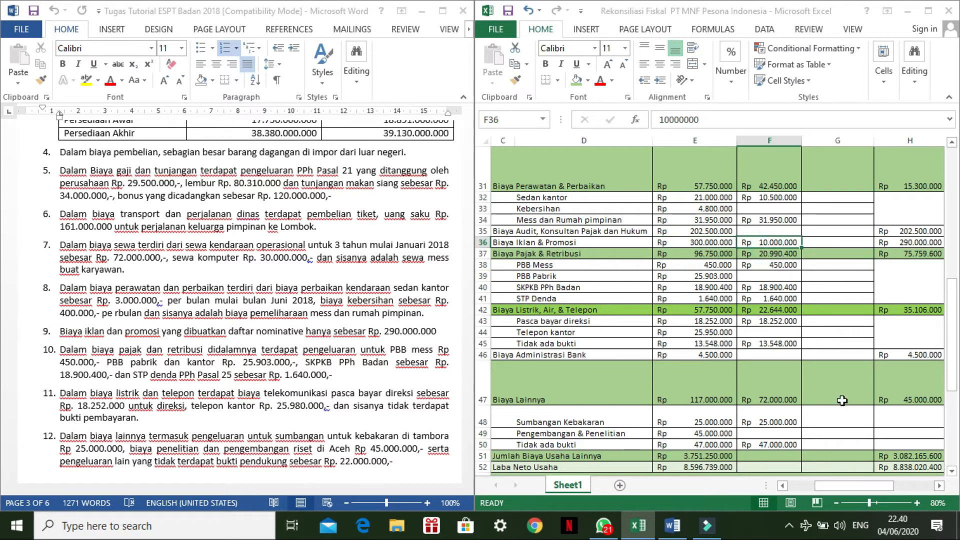
{"action": "left_click", "coordinate": [900, 242]}
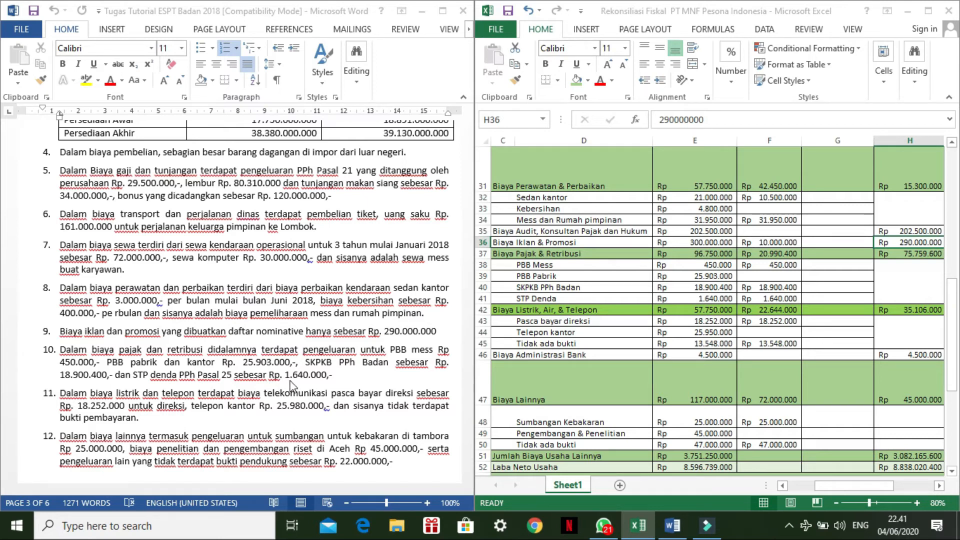
Compare the PBB Mess and PBB Pabrik rows with note 10, including the PBB Mess commercial amount and positive correction.
{"action": "left_click", "coordinate": [593, 276]}
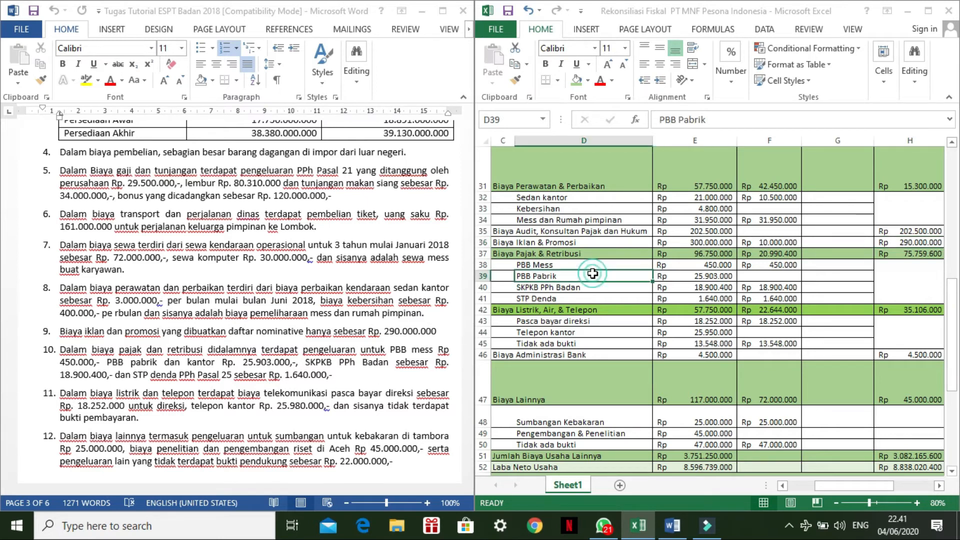
{"action": "left_click", "coordinate": [656, 265]}
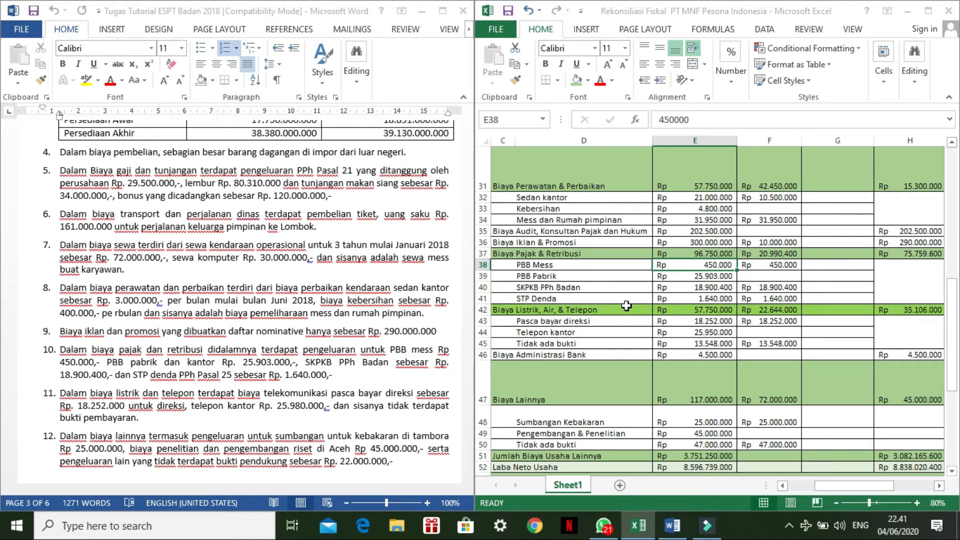
{"action": "left_click", "coordinate": [539, 275]}
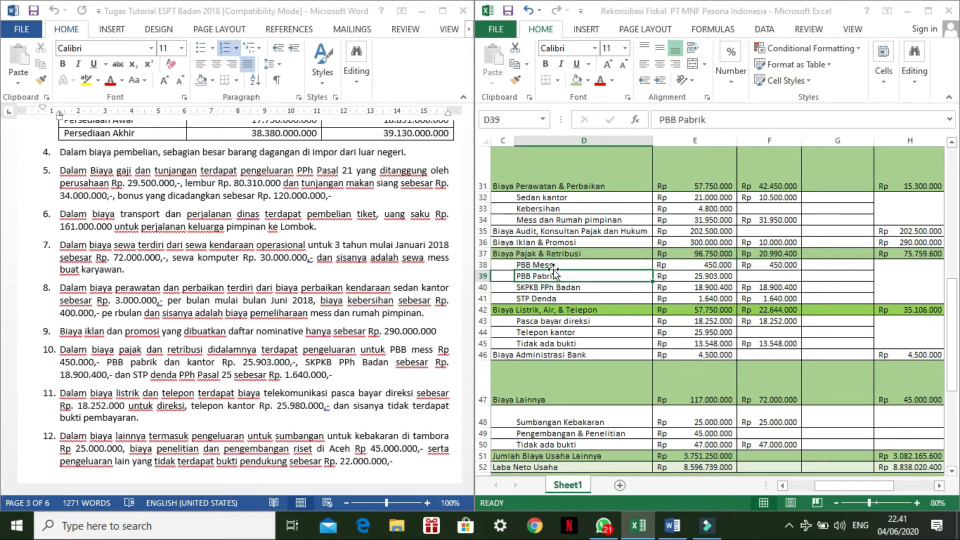
{"action": "left_click", "coordinate": [672, 266]}
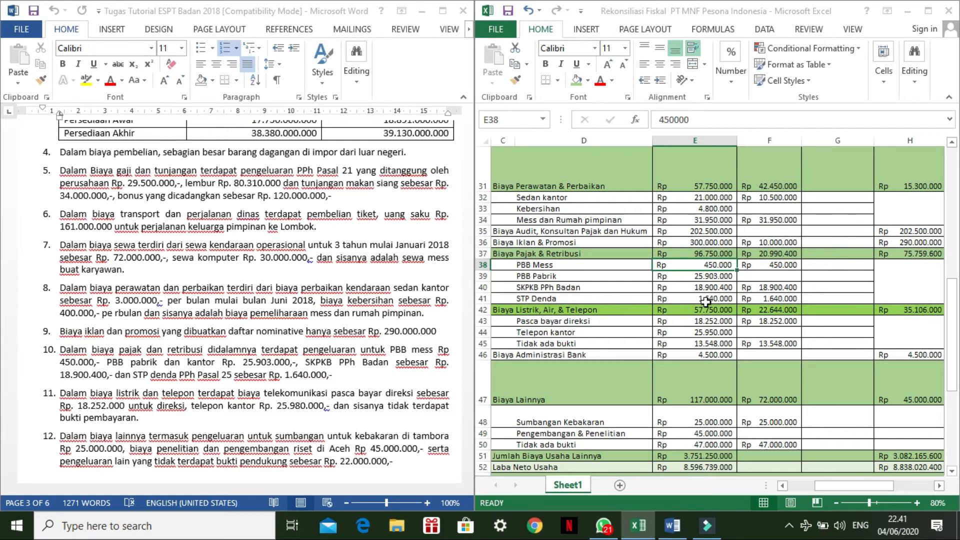
{"action": "left_click", "coordinate": [775, 267]}
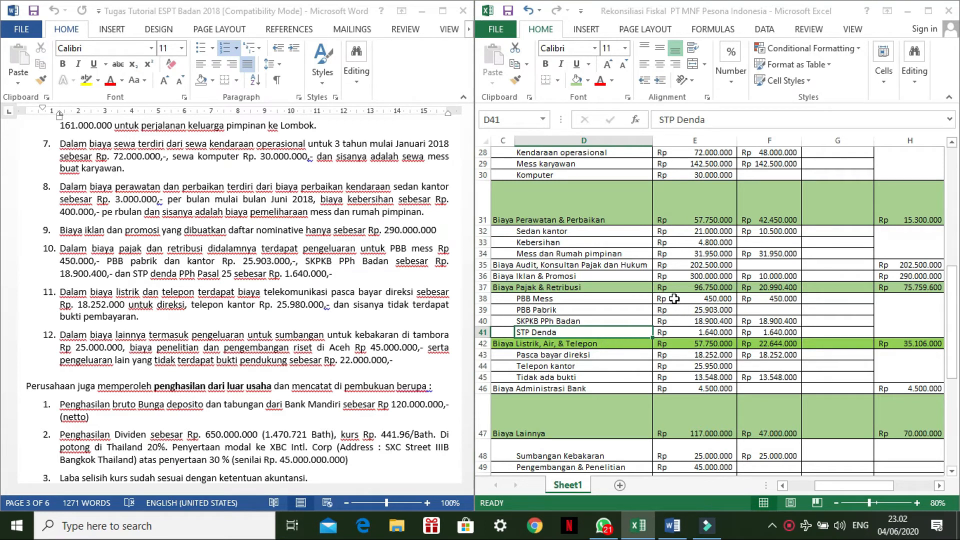
Review the commercial, positive correction and fiscal totals of the Biaya Pajak & Retribusi row.
{"action": "left_click", "coordinate": [703, 289]}
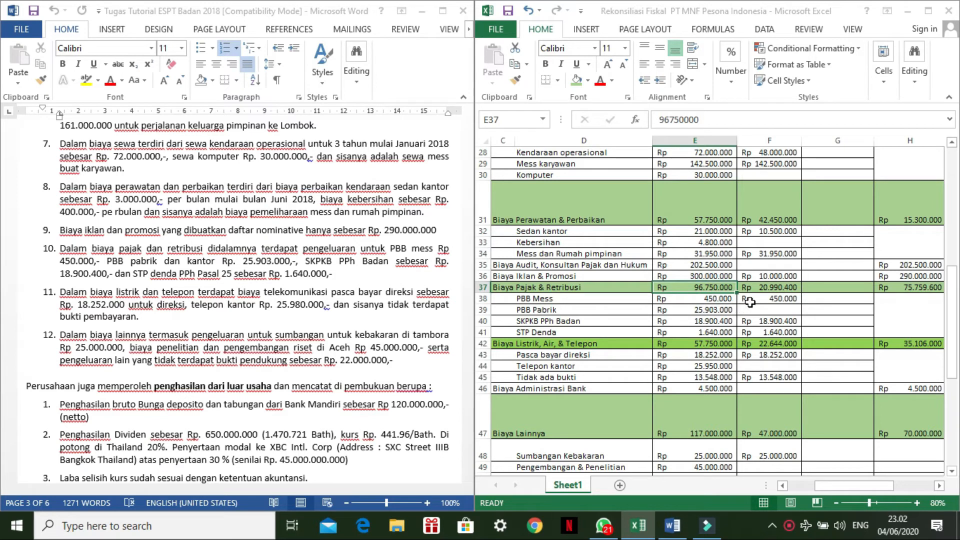
{"action": "left_click", "coordinate": [763, 288]}
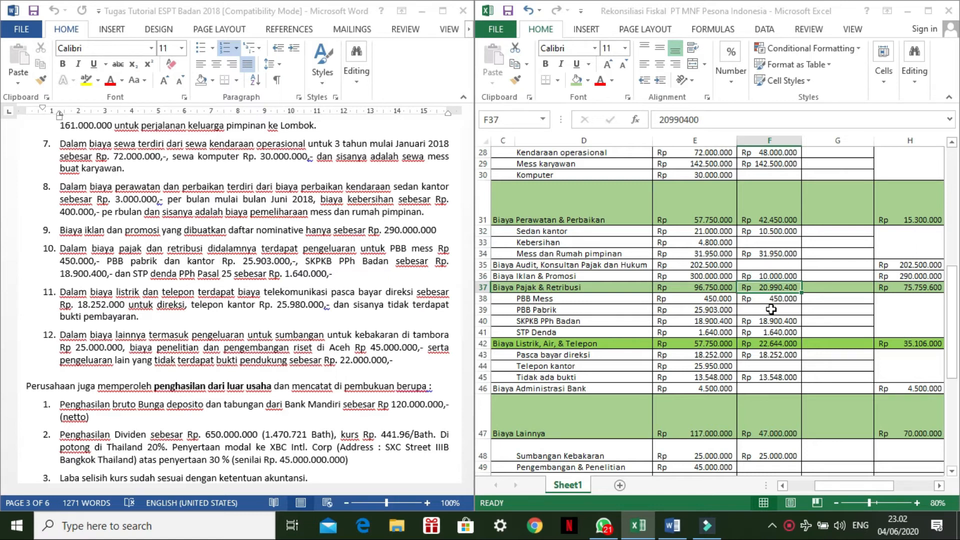
{"action": "left_click", "coordinate": [908, 291]}
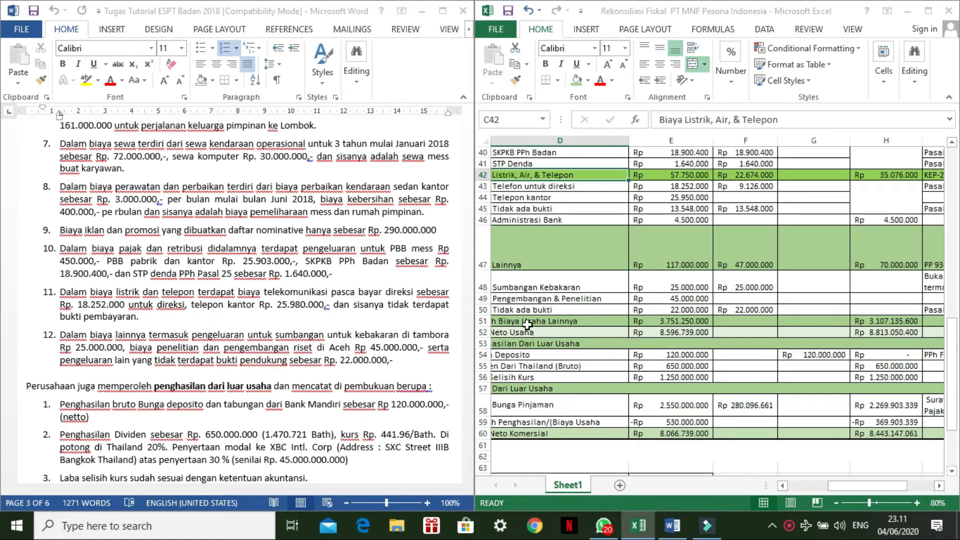
Compare the Telefon untuk direksi row's commercial amount and positive correction under Biaya Listrik, Air, & Telepon with note 11.
{"action": "left_click_drag", "start_coordinate": [853, 484], "coordinate": [853, 484]}
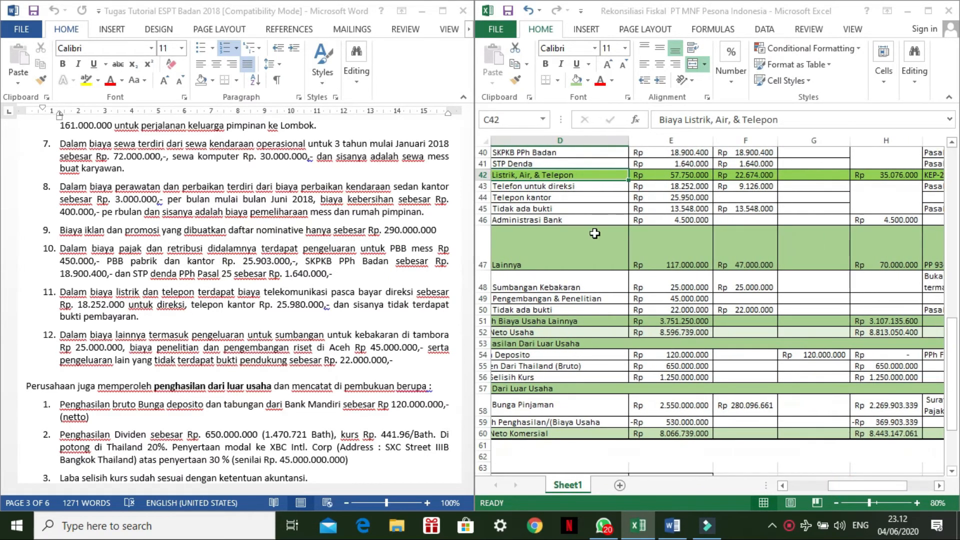
{"action": "left_click", "coordinate": [547, 198]}
{"action": "left_click", "coordinate": [548, 187]}
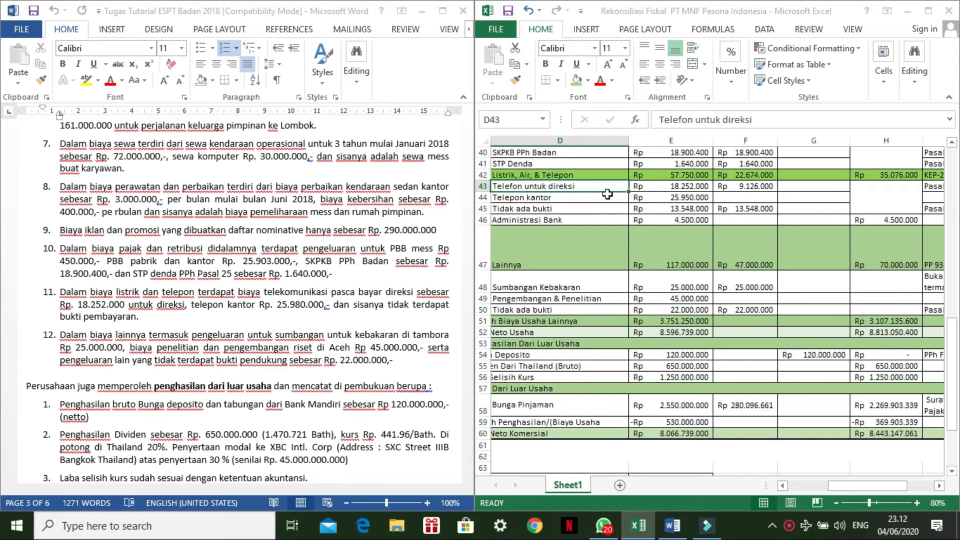
{"action": "left_click", "coordinate": [660, 187]}
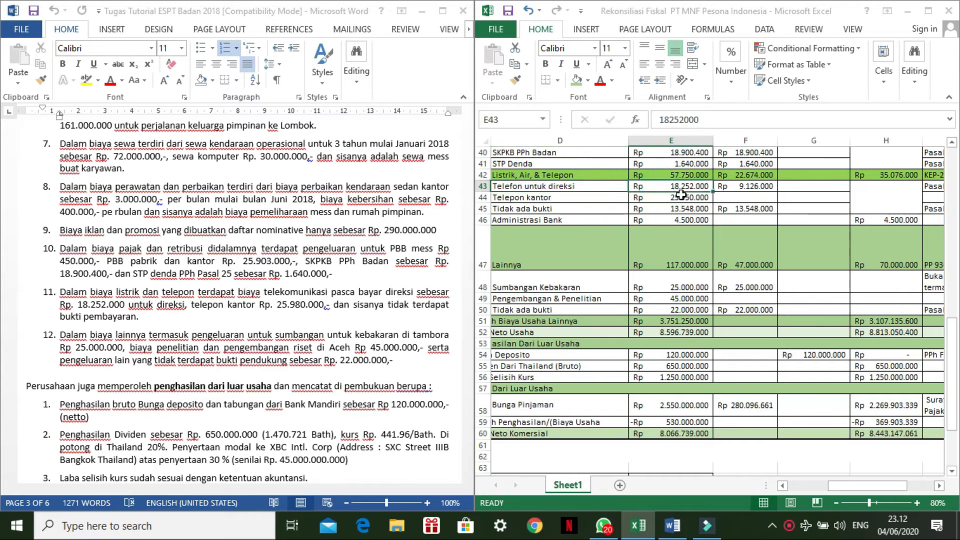
{"action": "left_click", "coordinate": [761, 189]}
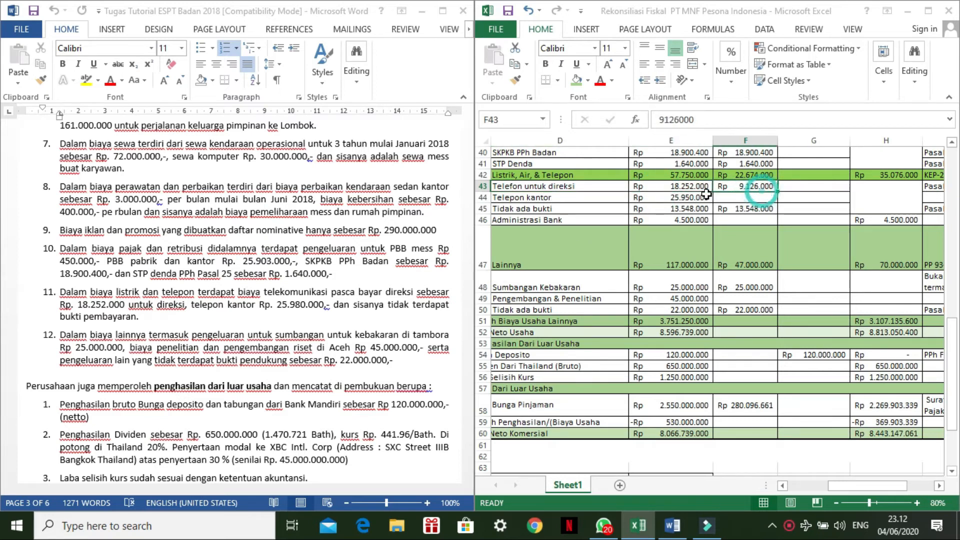
{"action": "left_click", "coordinate": [674, 188]}
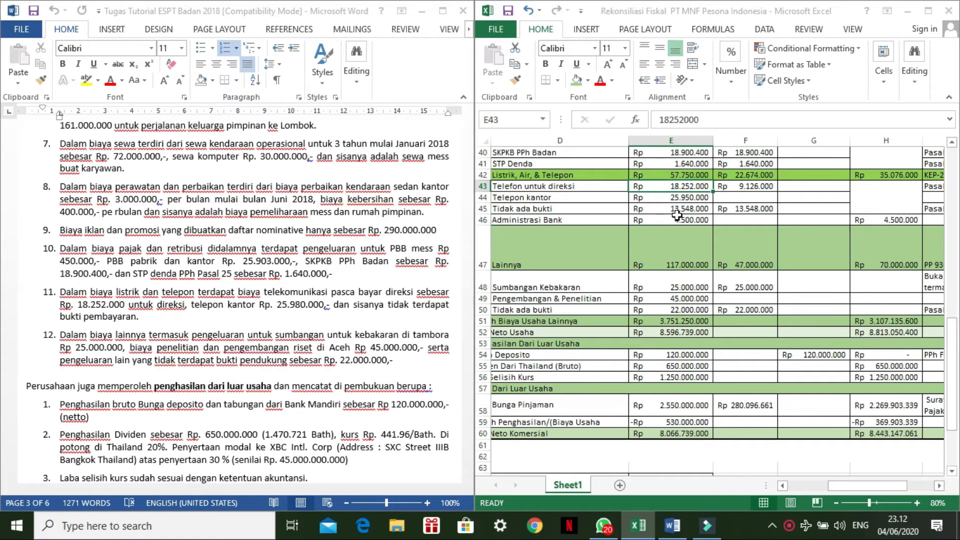
{"action": "left_click", "coordinate": [745, 188]}
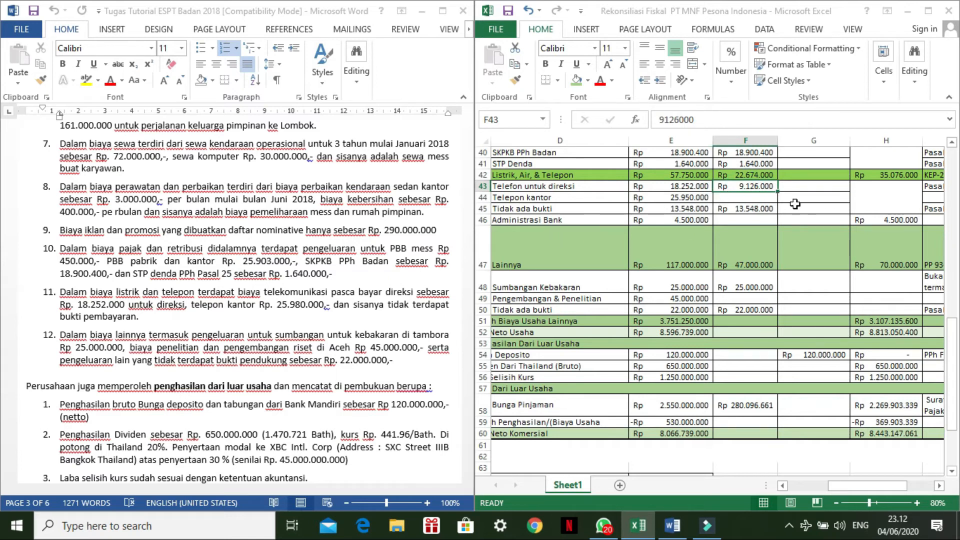
Check the commercial amount and positive correction of the Tidak ada bukti row under Biaya Listrik, Air, & Telepon against note 11.
{"action": "left_click", "coordinate": [546, 213]}
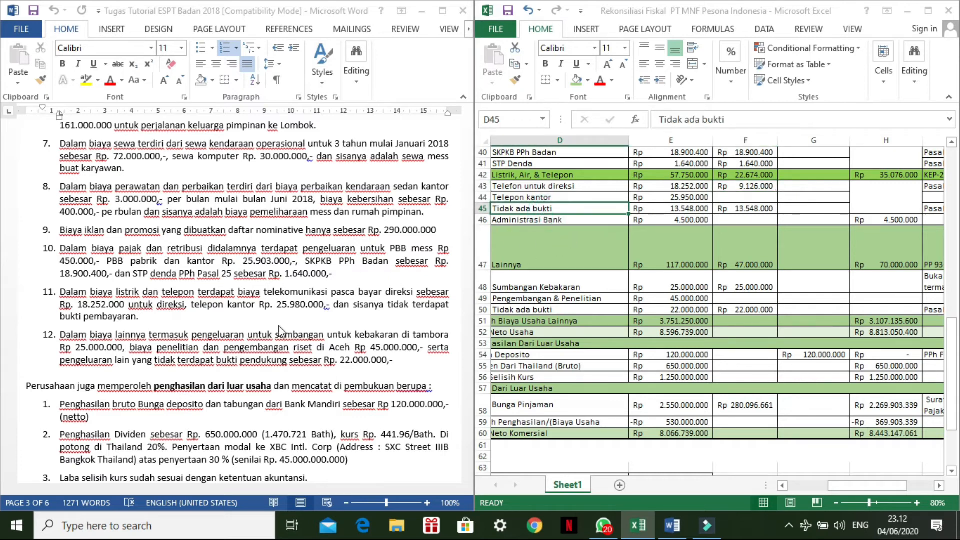
{"action": "left_click", "coordinate": [655, 210]}
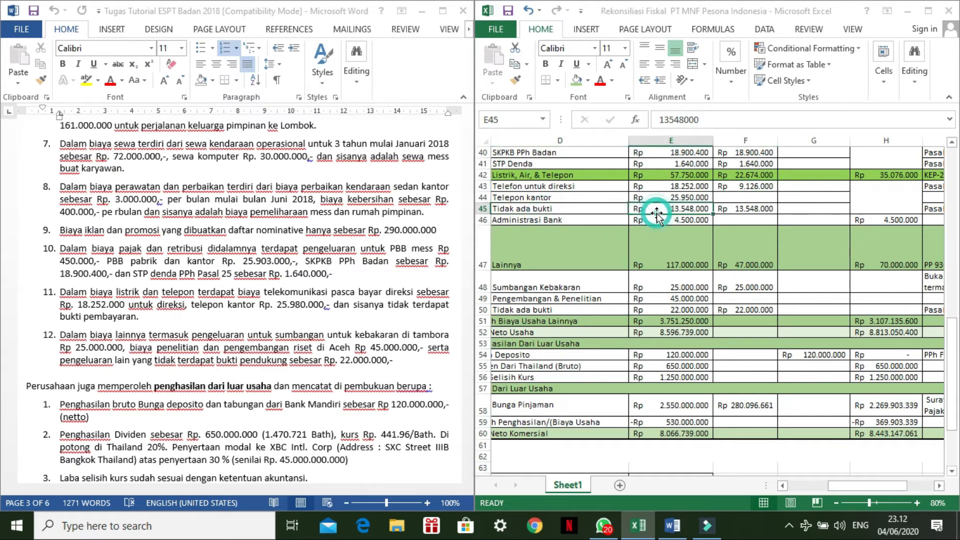
{"action": "left_click", "coordinate": [757, 213]}
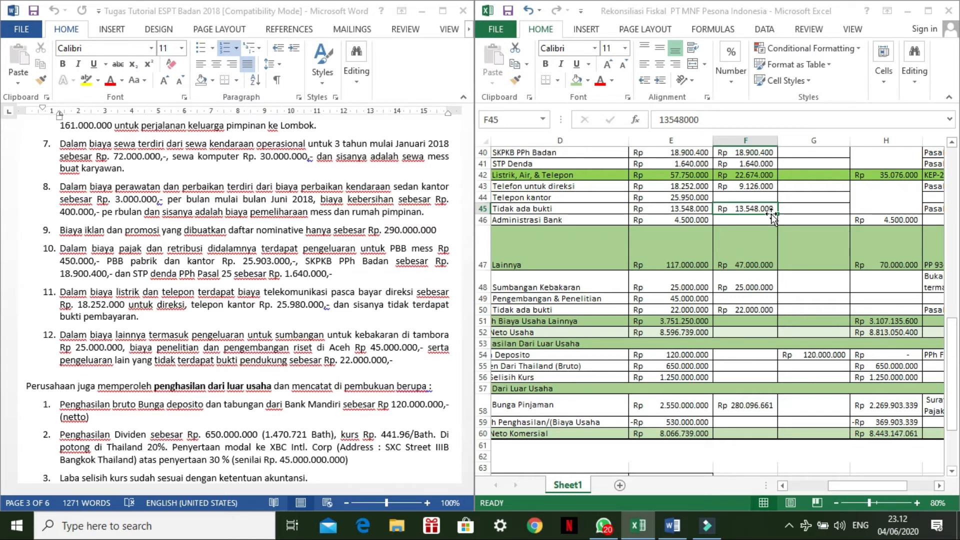
Review the commercial and fiscal totals of the Biaya Listrik, Air, & Telepon row.
{"action": "left_click", "coordinate": [669, 175]}
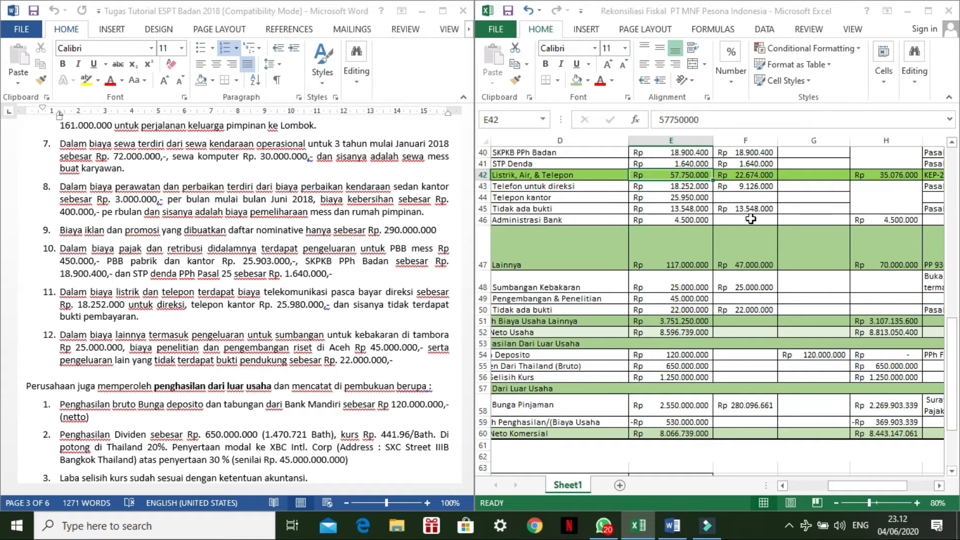
{"action": "left_click", "coordinate": [881, 177]}
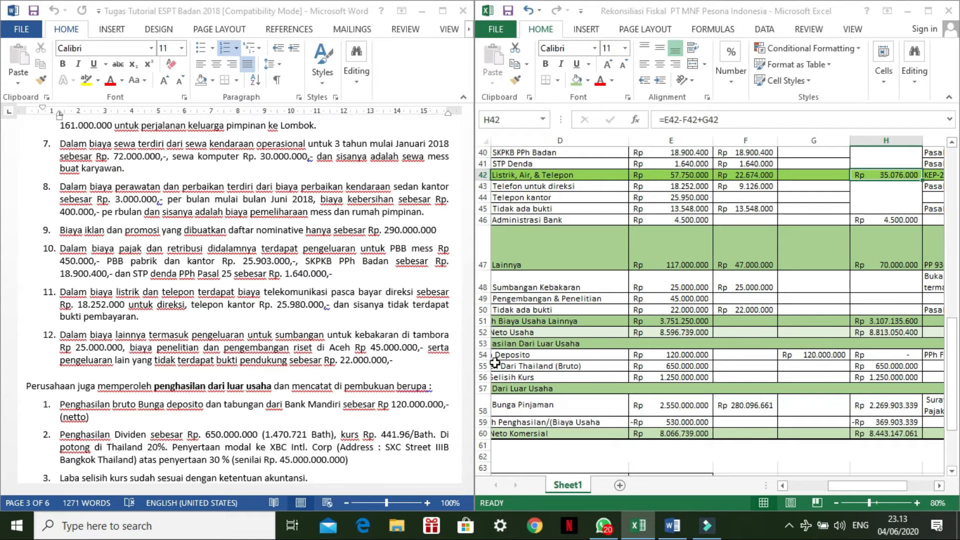
Compare the Sumbangan Kebakaran row's commercial amount and positive correction under Biaya Lainnya with note 12.
{"action": "left_click", "coordinate": [570, 293]}
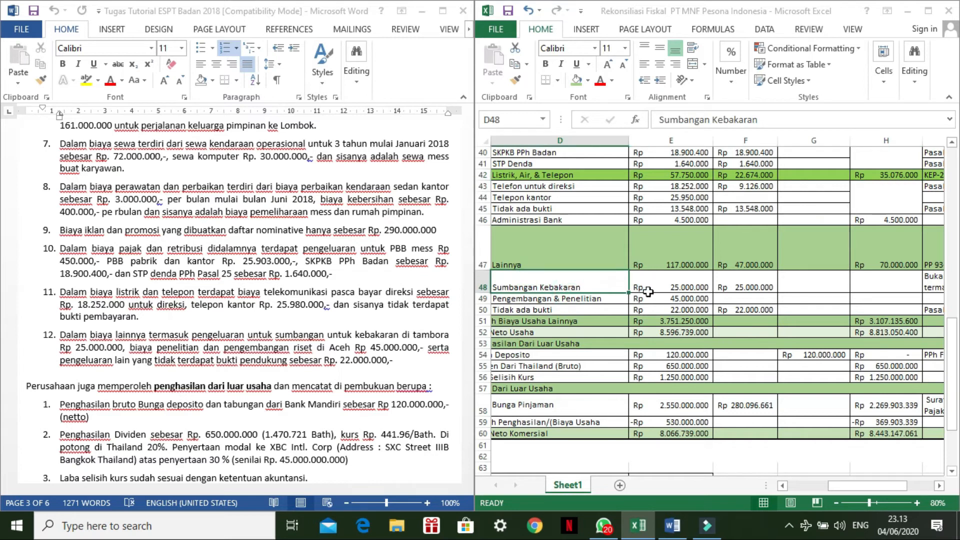
{"action": "left_click", "coordinate": [648, 291]}
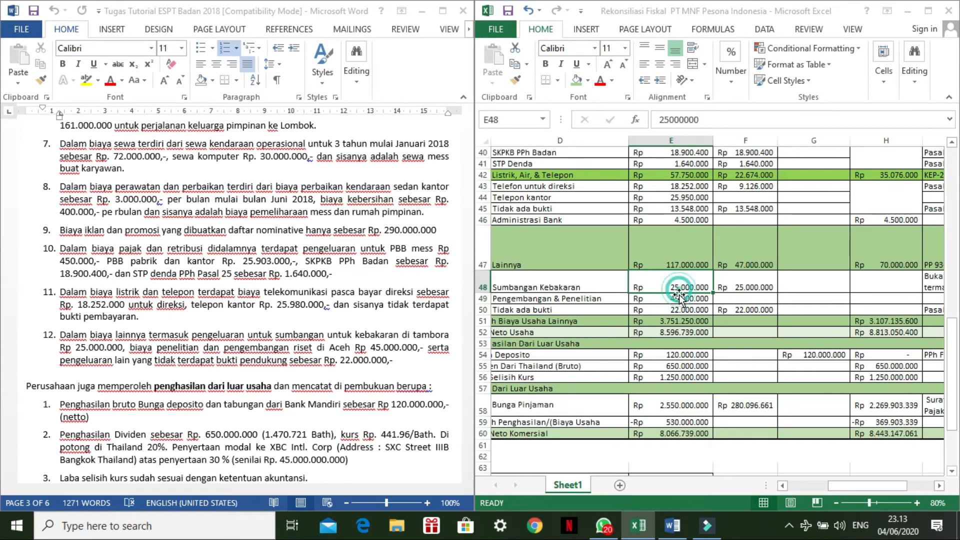
{"action": "left_click", "coordinate": [720, 294]}
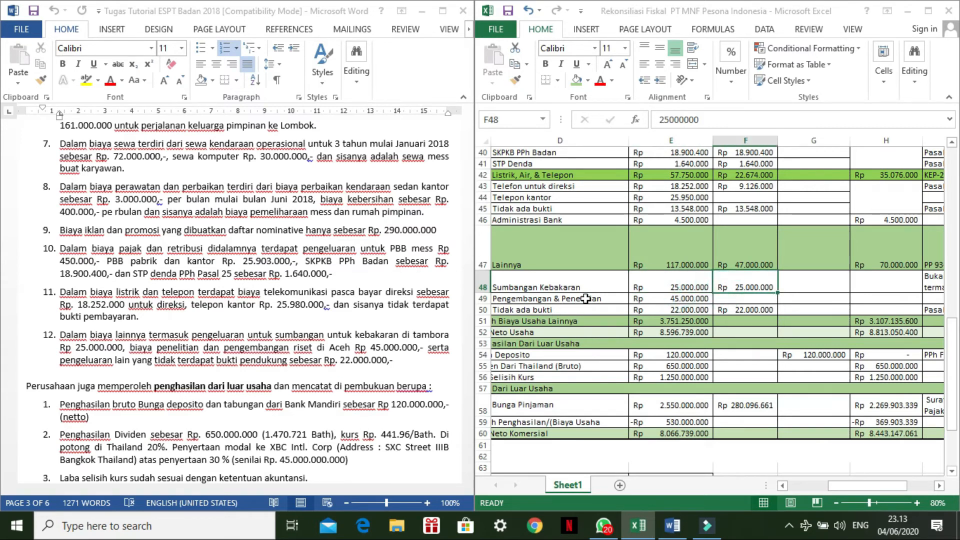
{"action": "left_click", "coordinate": [655, 283]}
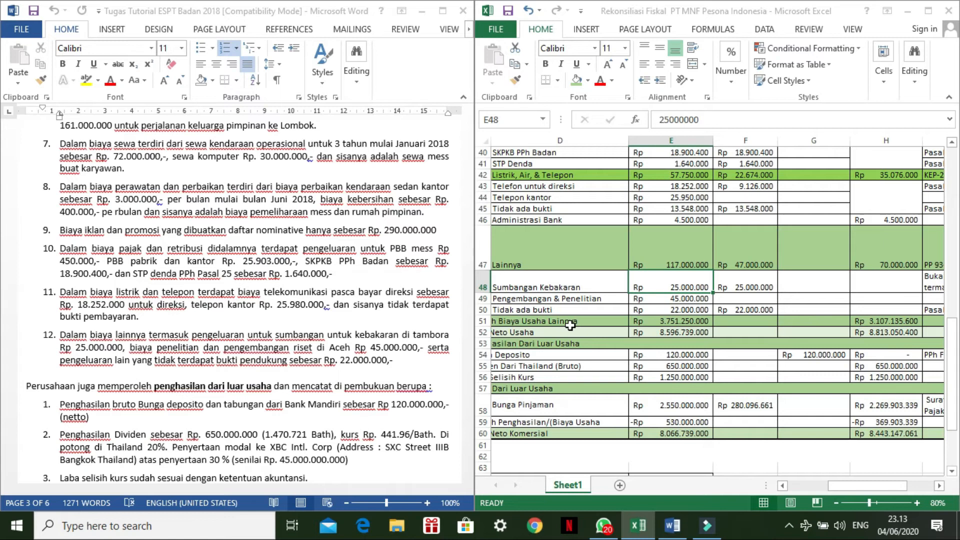
{"action": "left_click", "coordinate": [661, 288]}
{"action": "left_click", "coordinate": [744, 293]}
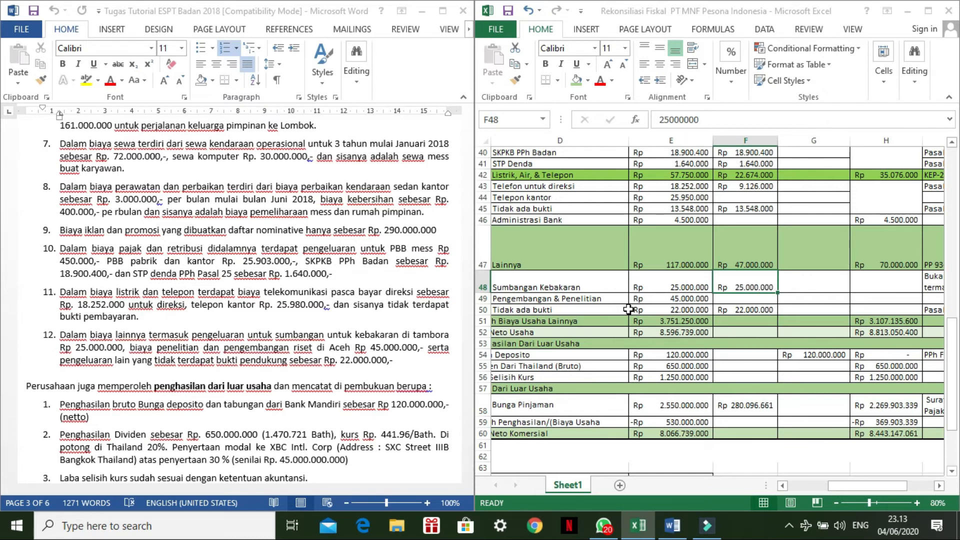
Check the Tidak ada bukti row under Biaya Lainnya against note 12, and review the commercial and fiscal totals of Biaya Lainnya.
{"action": "left_click", "coordinate": [568, 310]}
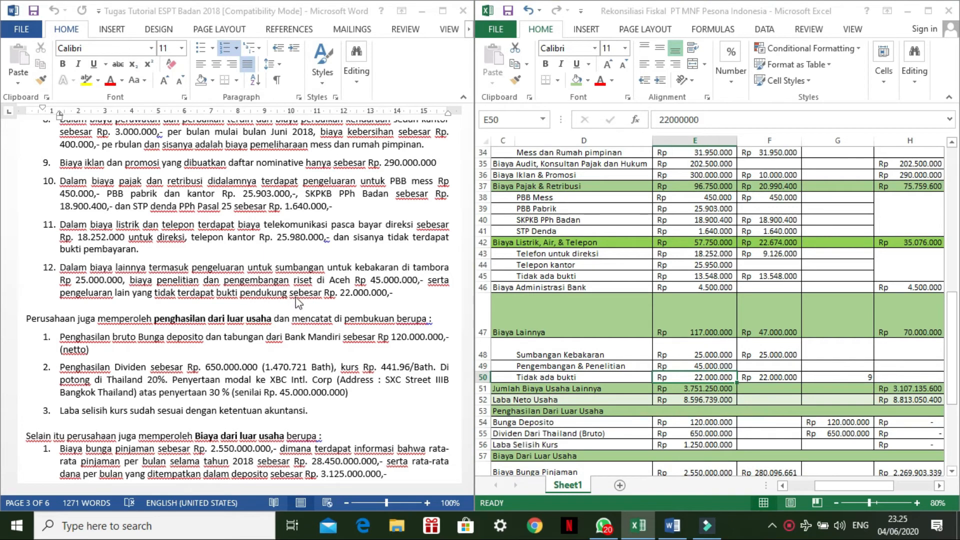
{"action": "left_click", "coordinate": [761, 378]}
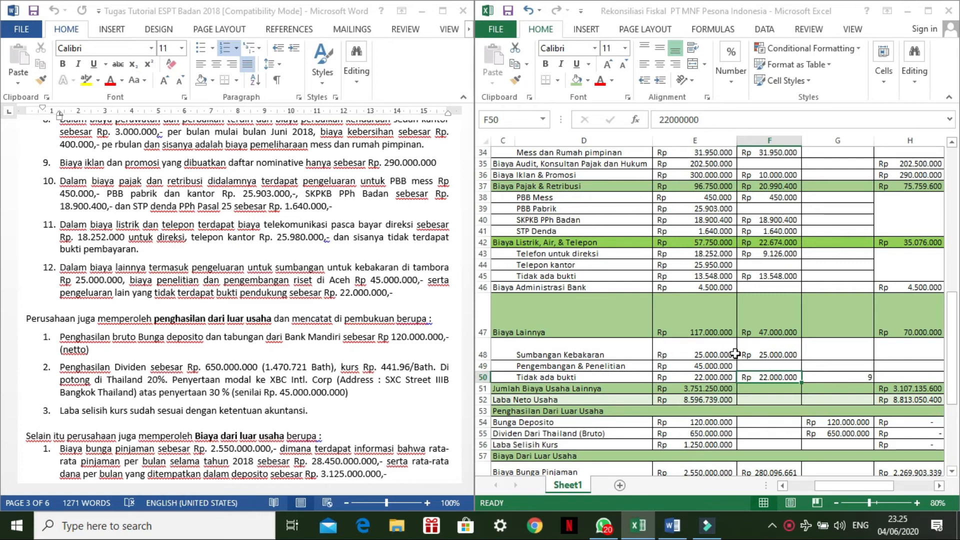
{"action": "left_click", "coordinate": [698, 327]}
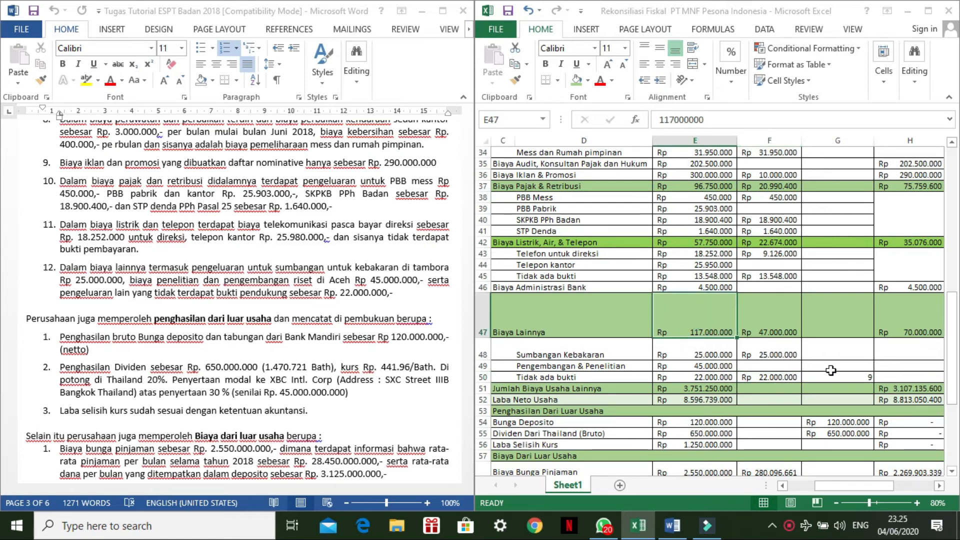
{"action": "left_click", "coordinate": [907, 326]}
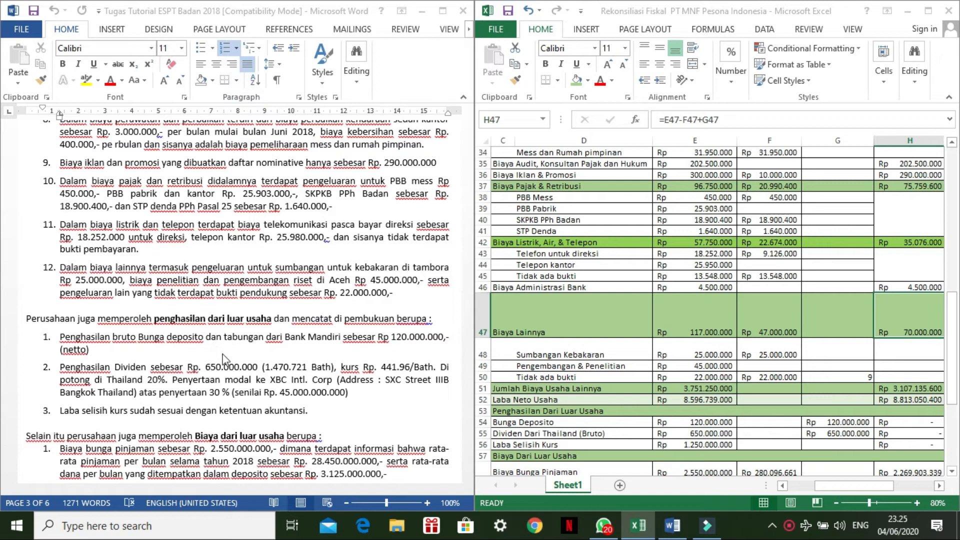
Compare the Bunga Deposito and Dividen Dari Thailand rows with the outside-income notes, checking their commercial amounts, negative corrections and the deposit's fiscal amount.
{"action": "left_click", "coordinate": [73, 323]}
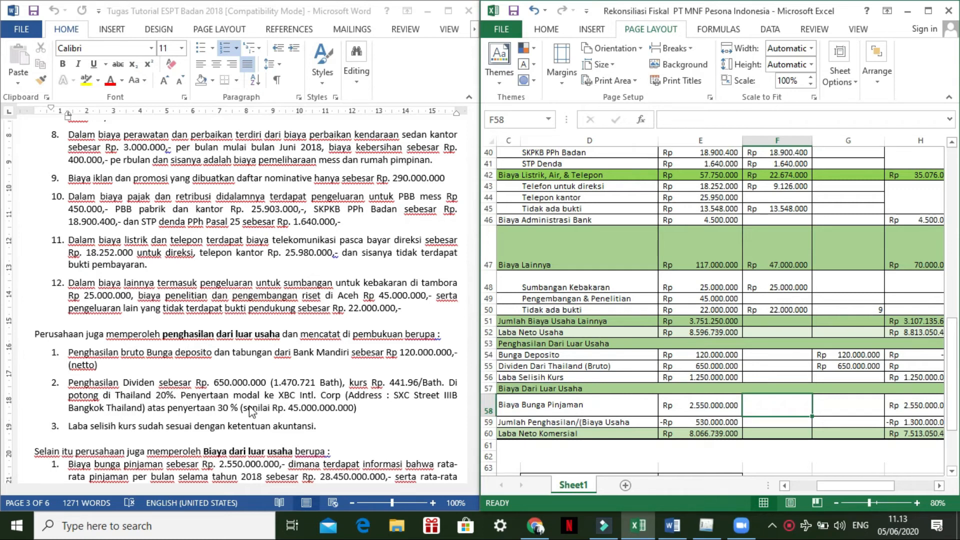
{"action": "left_click", "coordinate": [696, 369]}
{"action": "left_click", "coordinate": [700, 355]}
{"action": "left_click", "coordinate": [856, 365]}
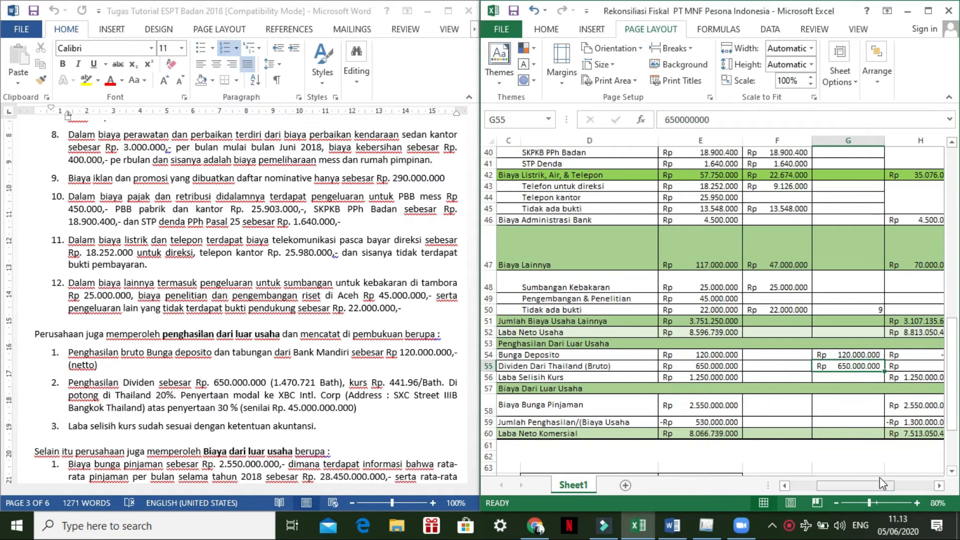
{"action": "left_click", "coordinate": [900, 355]}
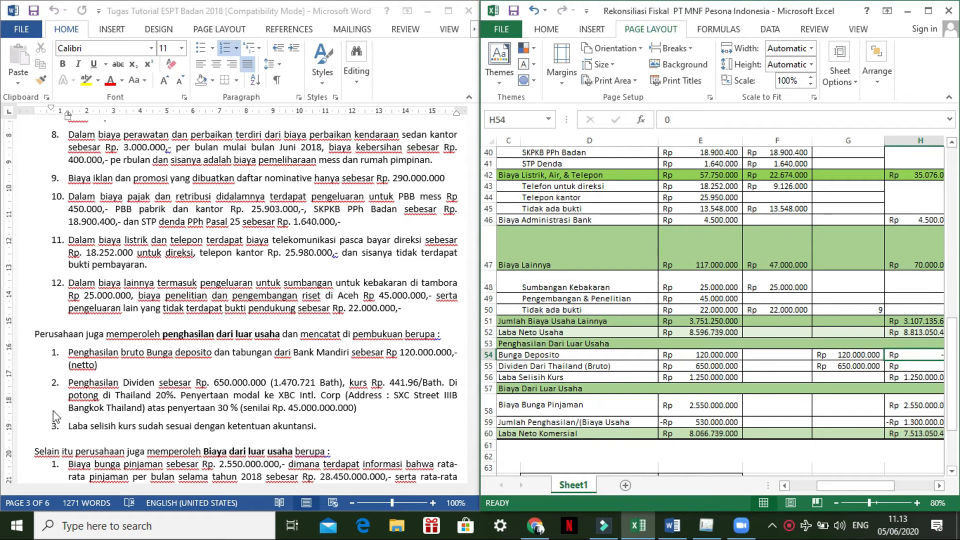
Check the Laba Selisih Kurs row's commercial amount against outside-income note 3.
{"action": "left_click", "coordinate": [86, 434]}
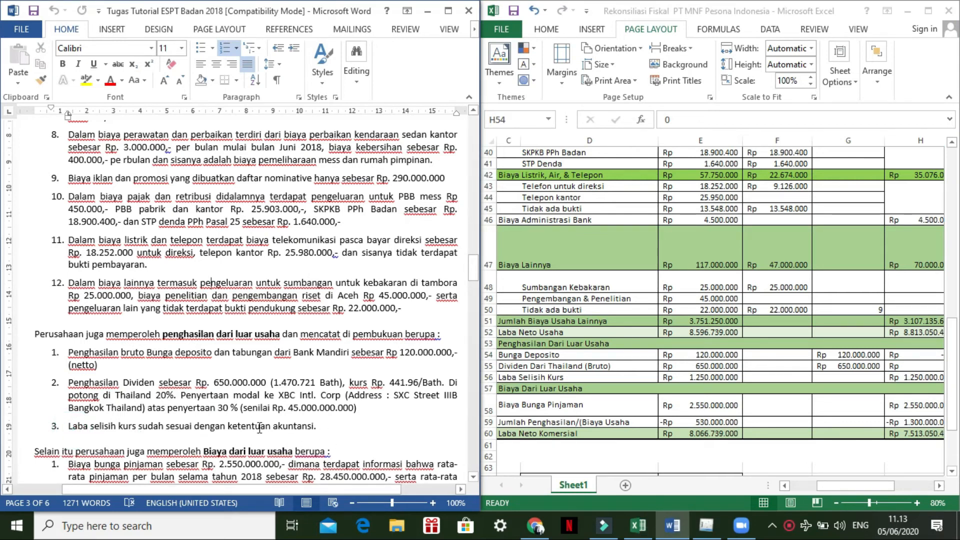
{"action": "scroll", "coordinate": [212, 282], "scroll_direction": "down", "scroll_amount": 1}
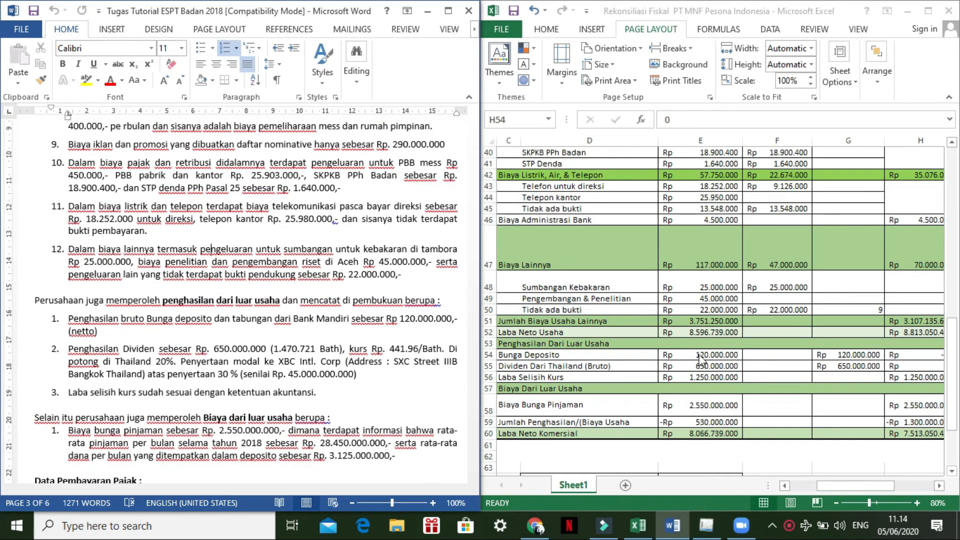
{"action": "left_click", "coordinate": [699, 379]}
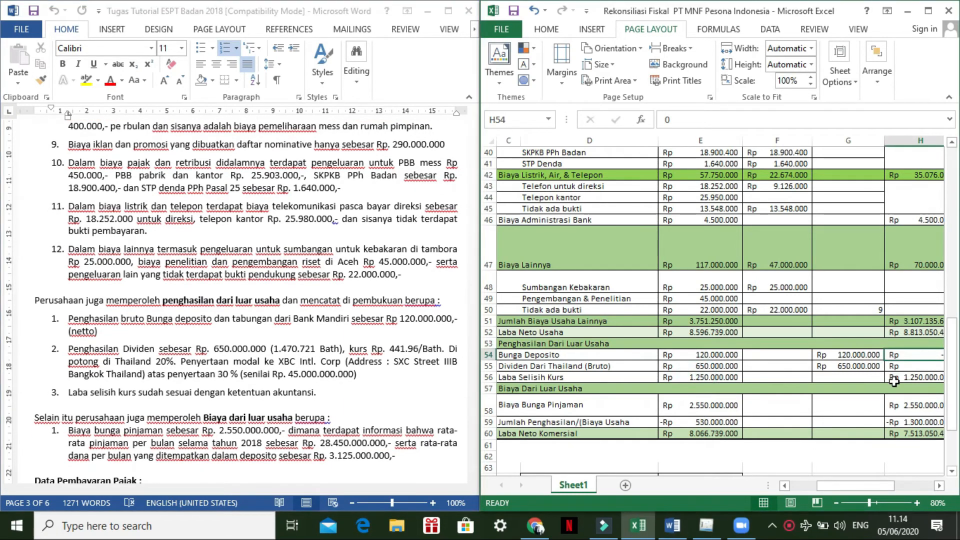
{"action": "left_click", "coordinate": [221, 379]}
{"action": "scroll", "coordinate": [203, 395], "scroll_direction": "down", "scroll_amount": 1}
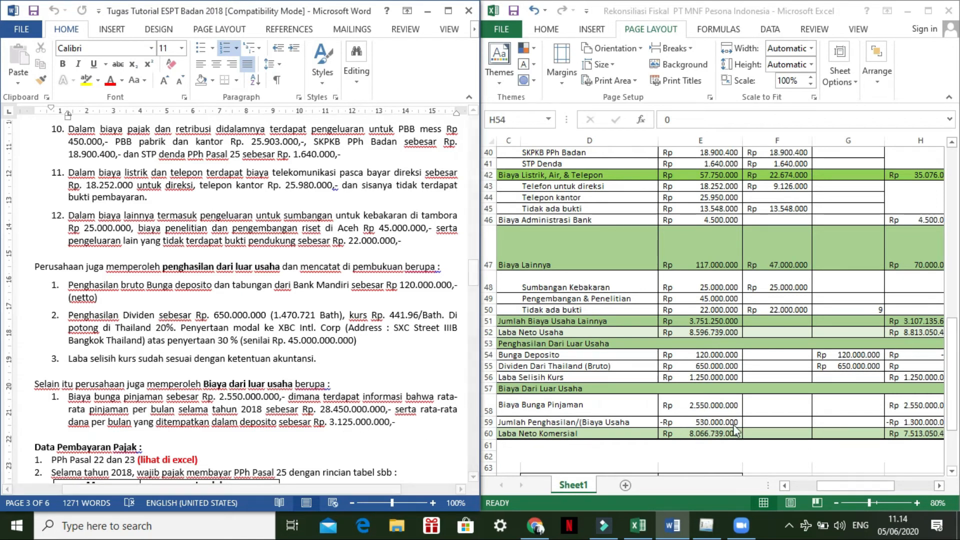
{"action": "left_click", "coordinate": [760, 402]}
{"action": "left_click", "coordinate": [759, 403]}
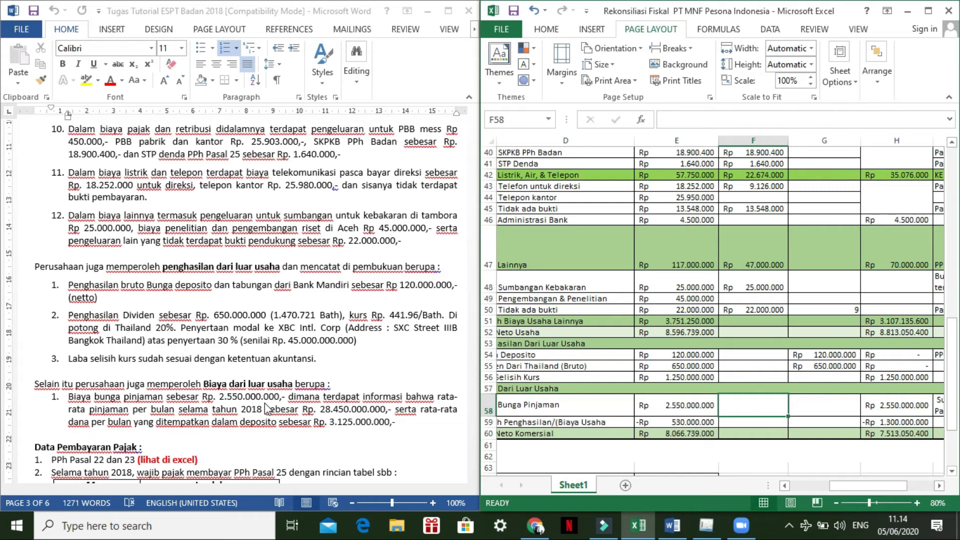
{"action": "left_click", "coordinate": [769, 409]}
{"action": "type", "text": "=3125000000"}
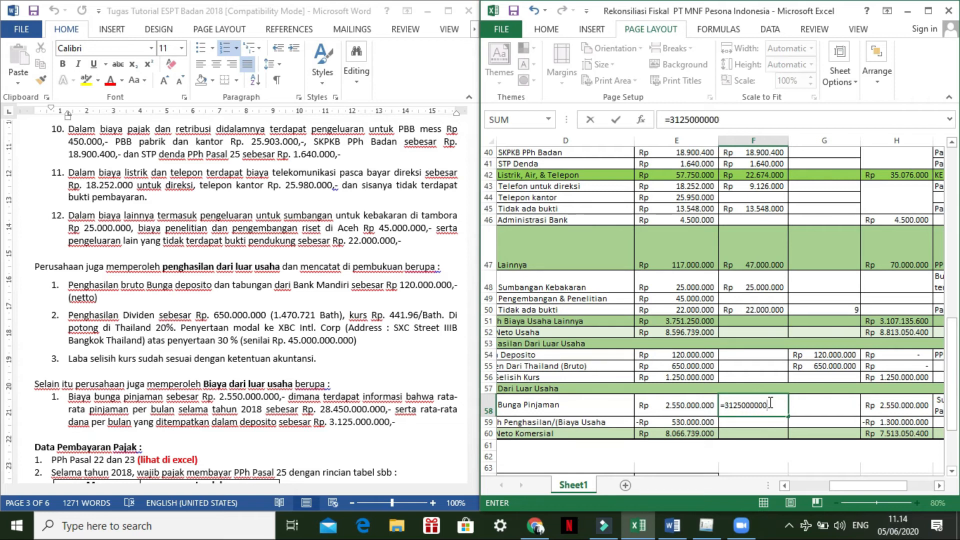
{"action": "type", "text": "/28450000000"}
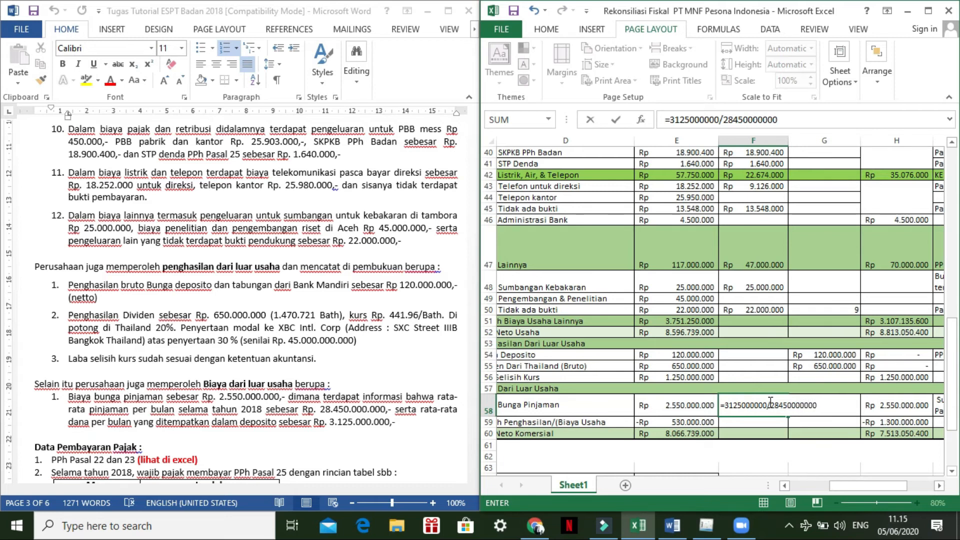
{"action": "type", "text": "*2550000"}
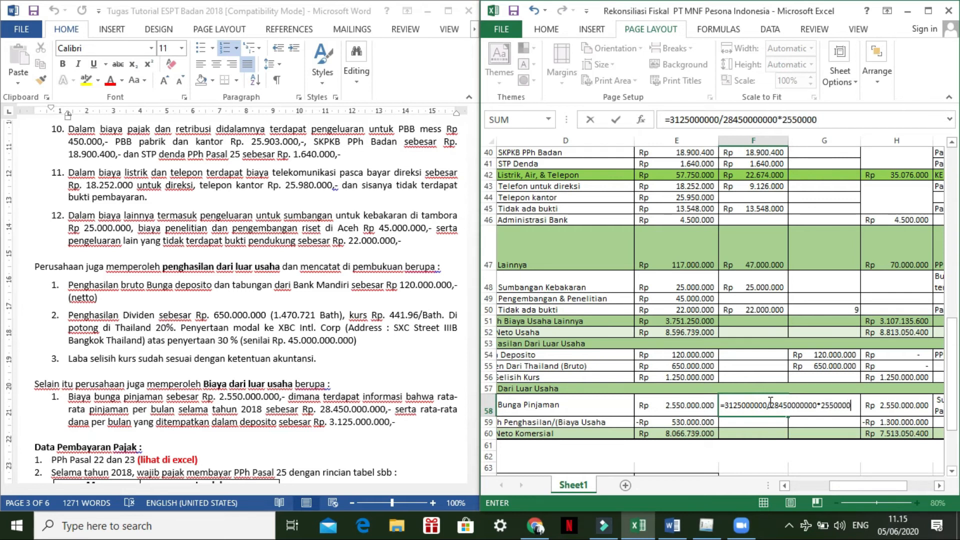
{"action": "type", "text": "000"}
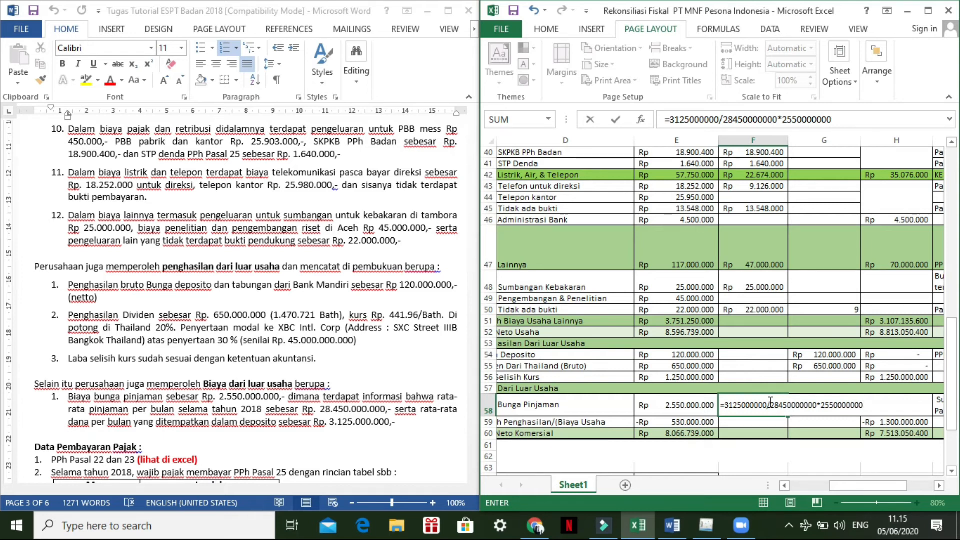
{"action": "key", "text": "Return"}
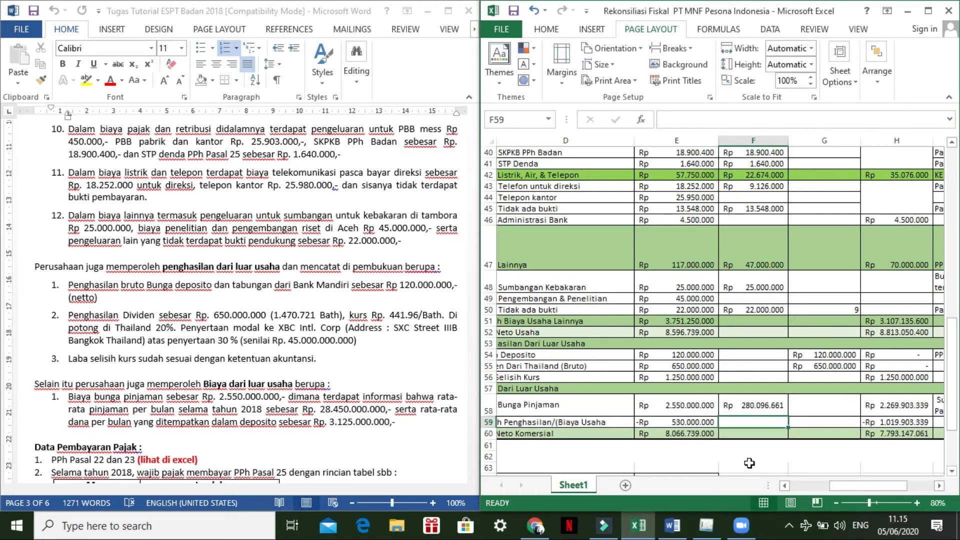
{"action": "left_click", "coordinate": [770, 406]}
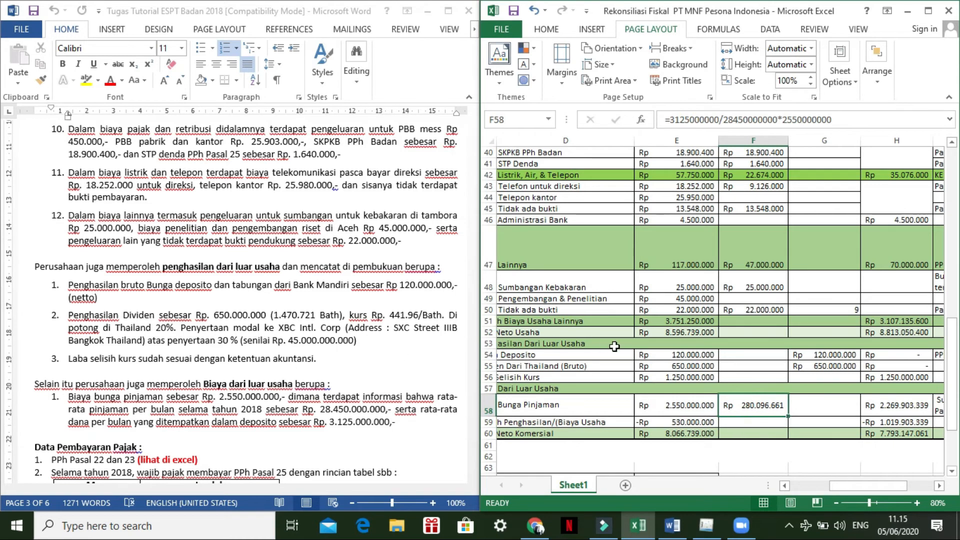
{"action": "left_click_drag", "start_coordinate": [868, 490], "coordinate": [855, 490]}
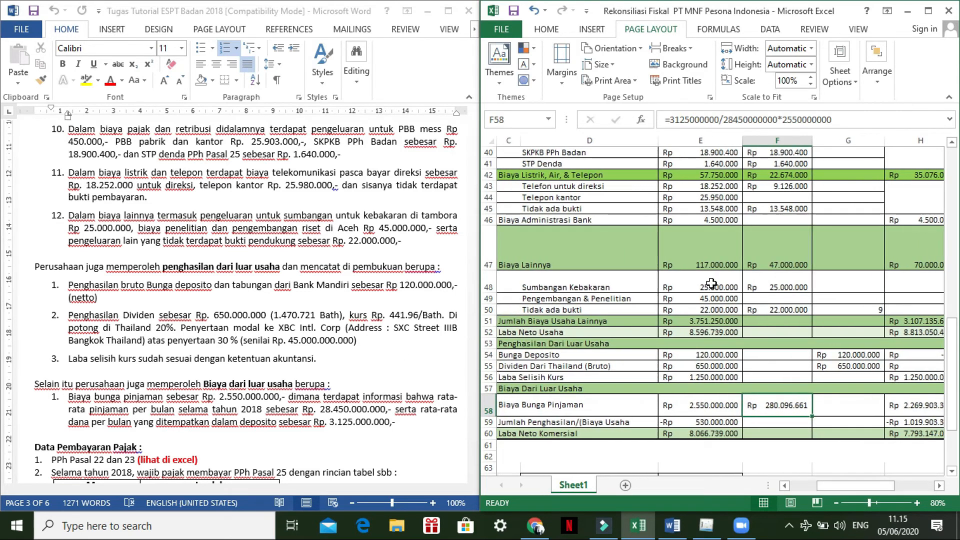
{"action": "left_click", "coordinate": [710, 344]}
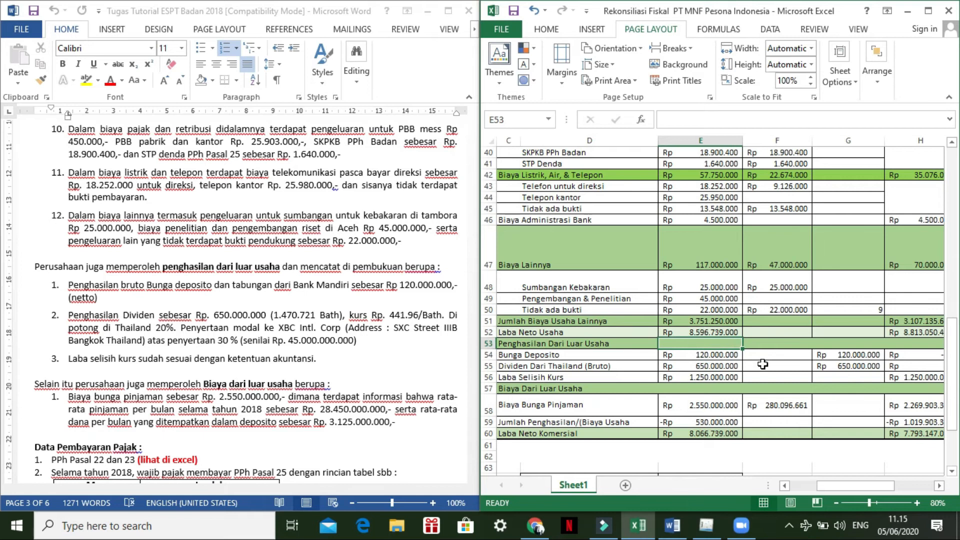
{"action": "scroll", "coordinate": [719, 359], "scroll_direction": "up", "scroll_amount": 1}
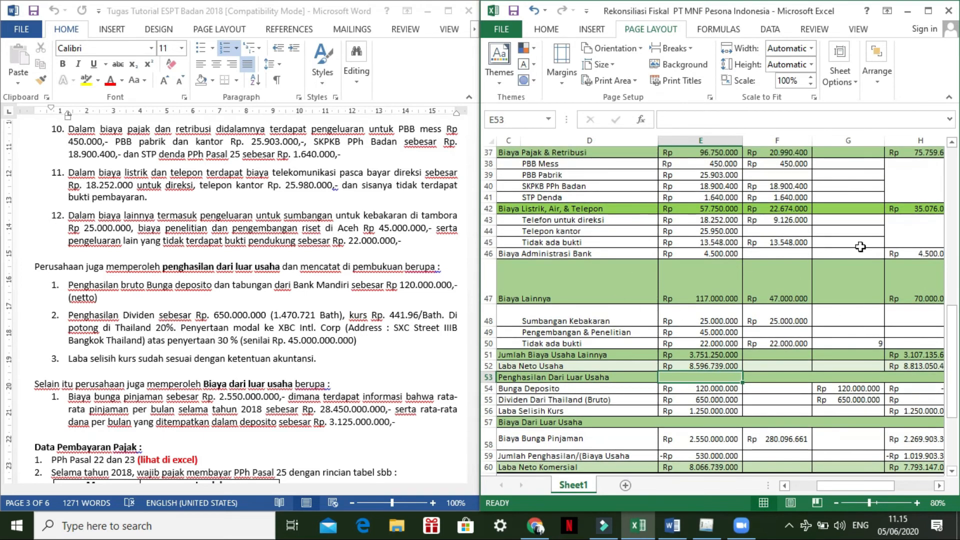
{"action": "scroll", "coordinate": [702, 313], "scroll_direction": "down", "scroll_amount": 1}
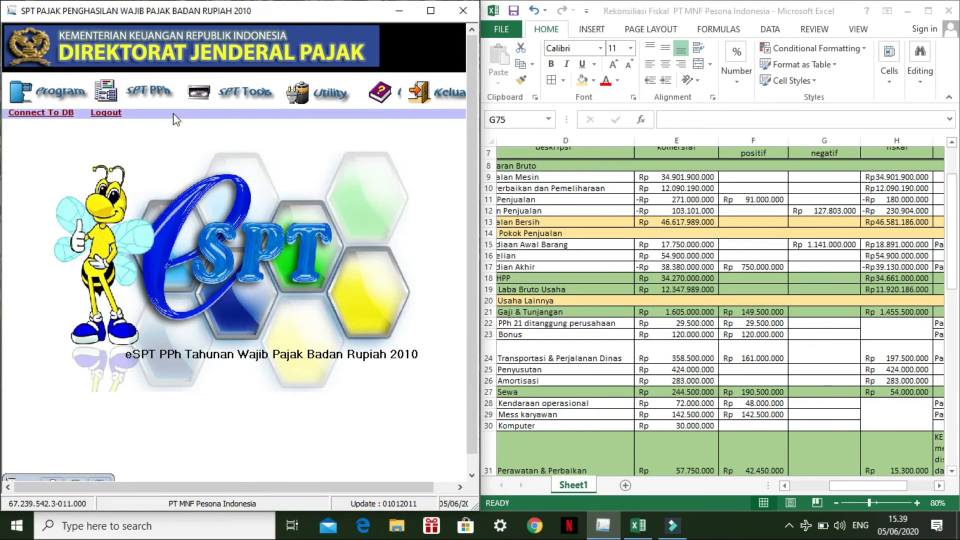
In the e-SPT application, open Formulir 1771-I - Penghitungan Penghasilan Neto Fiskal in a readable window at its Hal.1 page.
{"action": "left_click", "coordinate": [148, 91]}
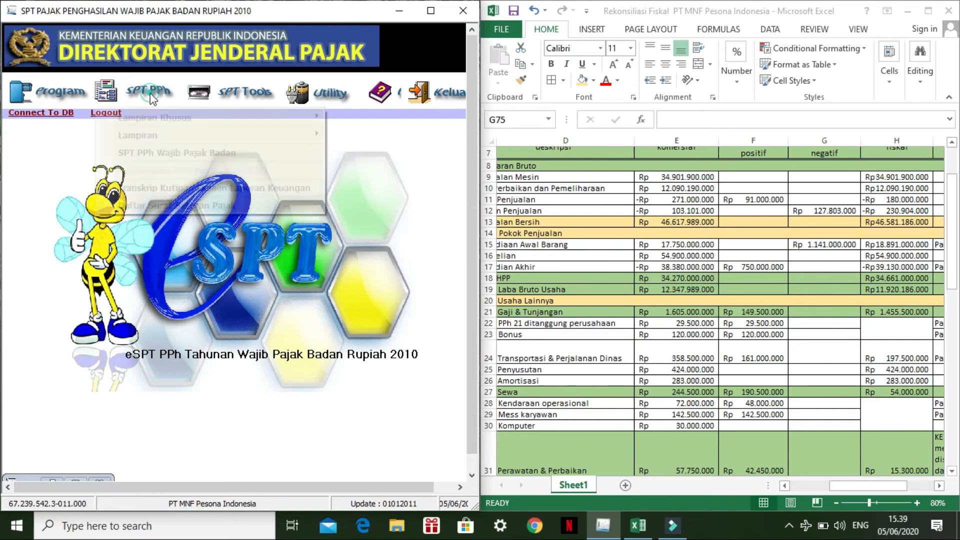
{"action": "mouse_move", "coordinate": [163, 133]}
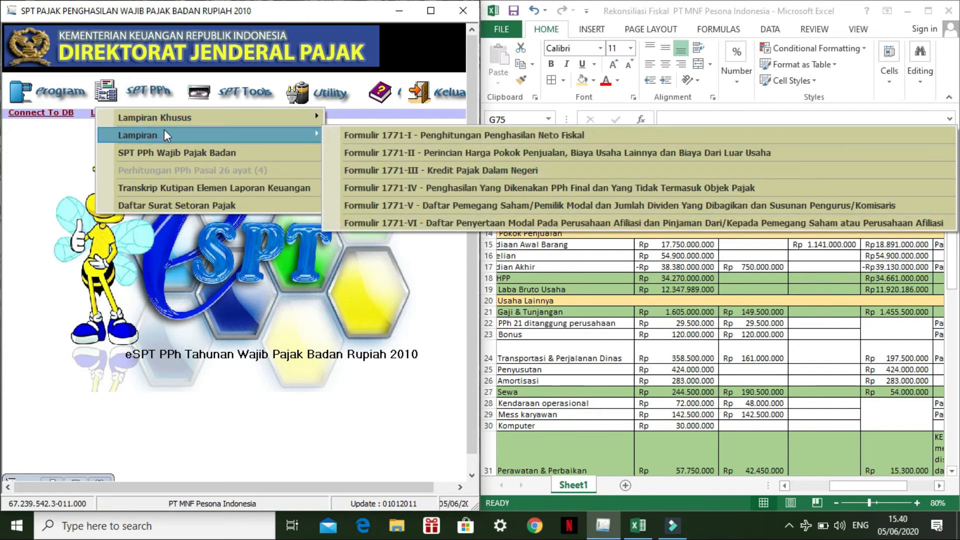
{"action": "left_click", "coordinate": [474, 139]}
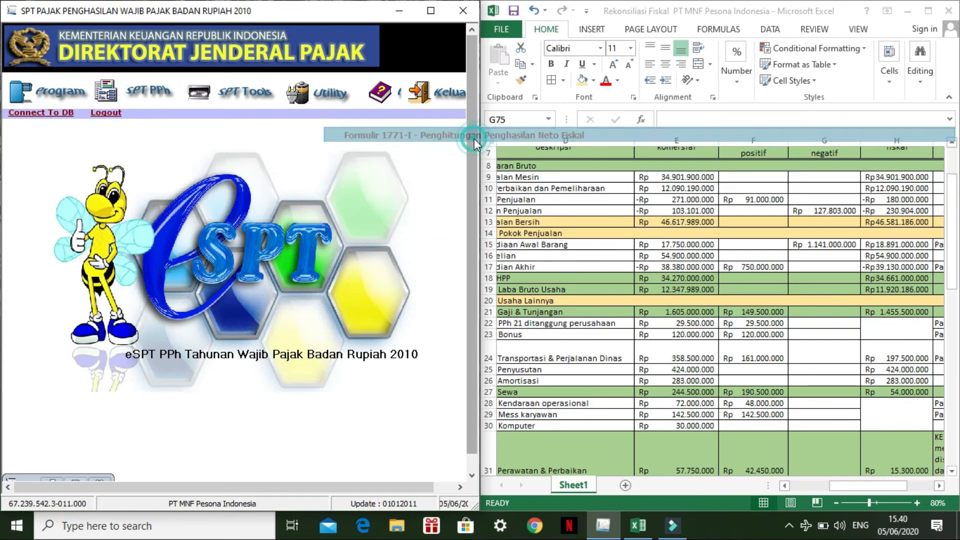
{"action": "left_click_drag", "start_coordinate": [30, 479], "coordinate": [89, 392]}
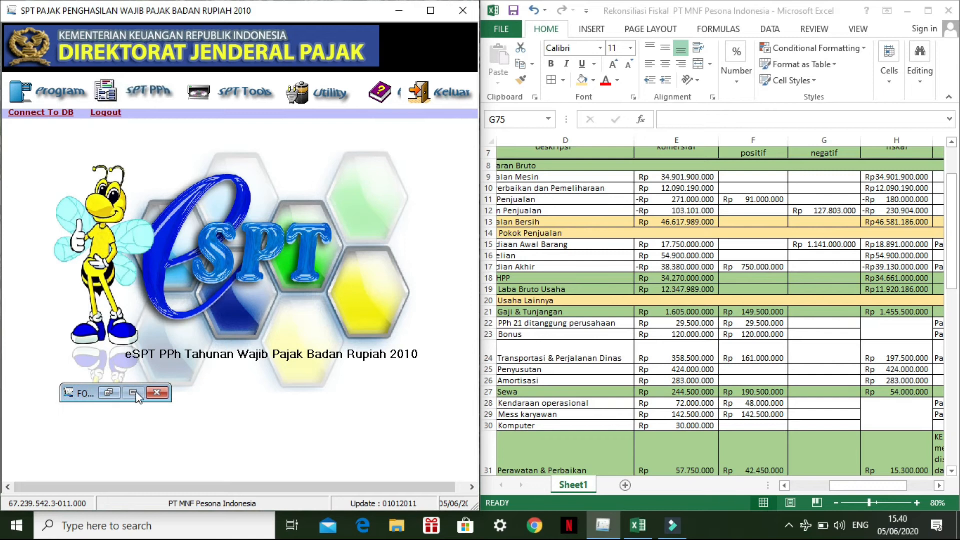
{"action": "left_click", "coordinate": [109, 393]}
{"action": "left_click", "coordinate": [29, 121]}
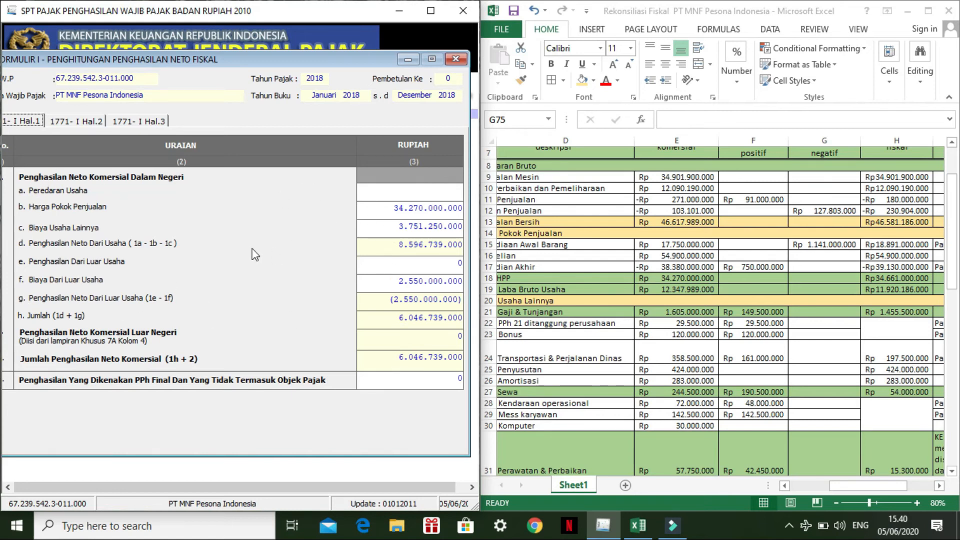
Transfer the commercial Penjualan Bersih from the worksheet into Peredaran Usaha on Hal.1, entering 46.617.989.000.
{"action": "left_click", "coordinate": [410, 195]}
{"action": "left_click", "coordinate": [719, 293]}
{"action": "scroll", "coordinate": [649, 303], "scroll_direction": "up", "scroll_amount": 2}
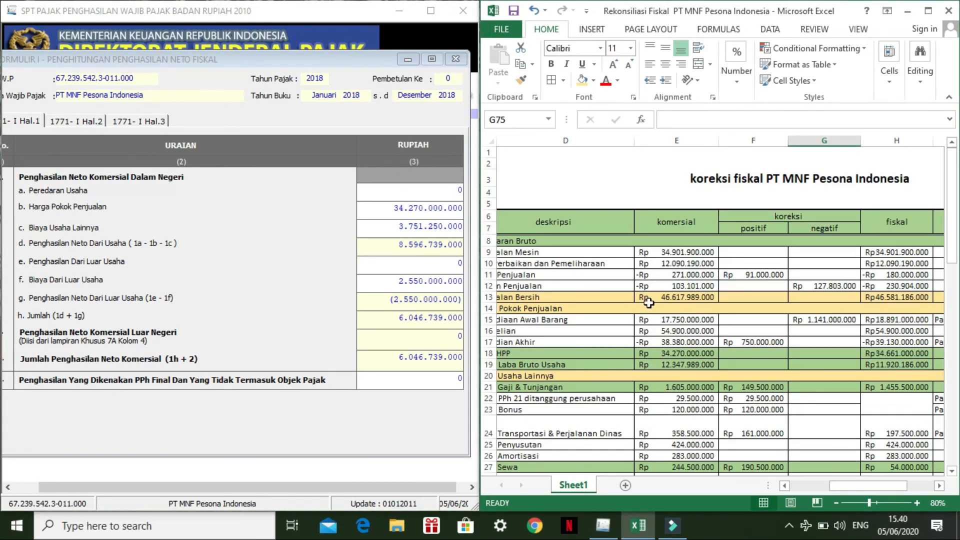
{"action": "left_click_drag", "start_coordinate": [843, 485], "coordinate": [817, 484]}
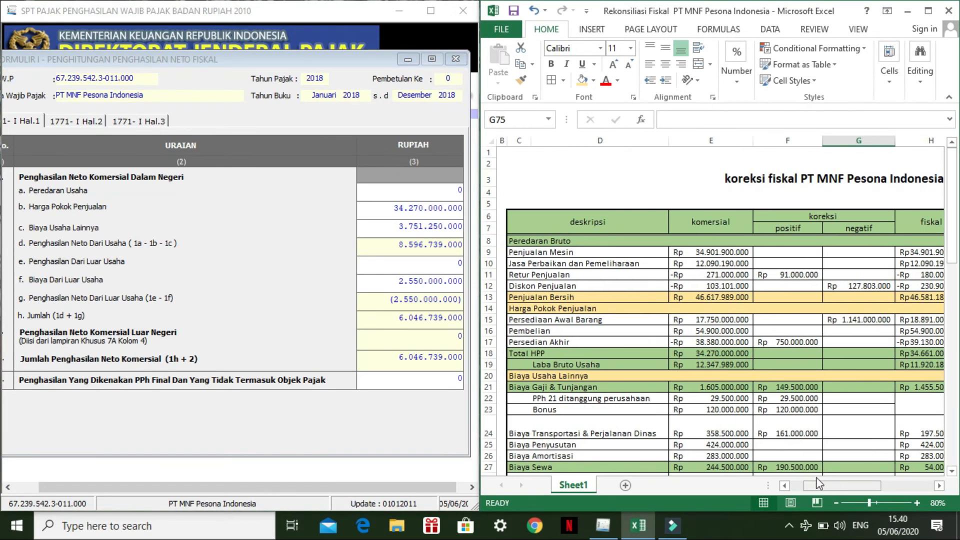
{"action": "left_click", "coordinate": [449, 208]}
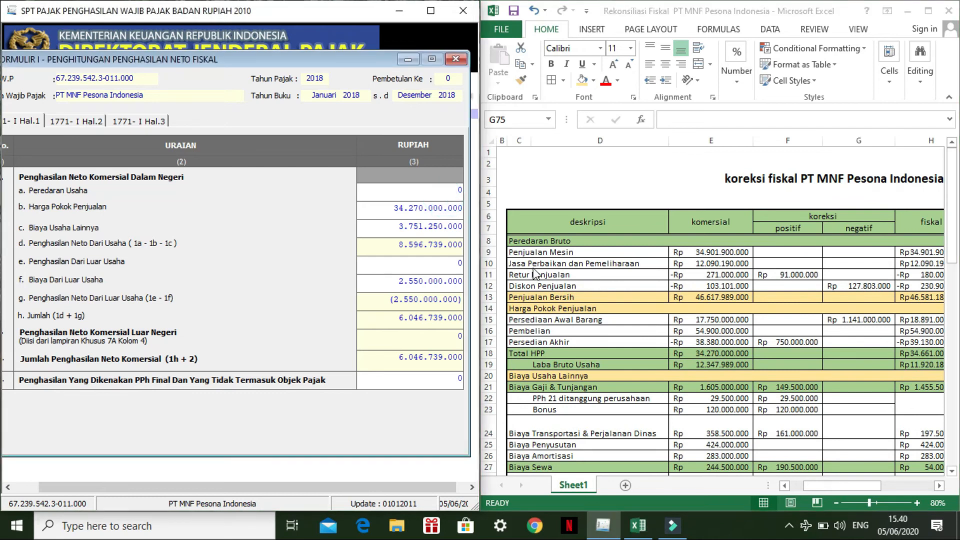
{"action": "left_click", "coordinate": [600, 297]}
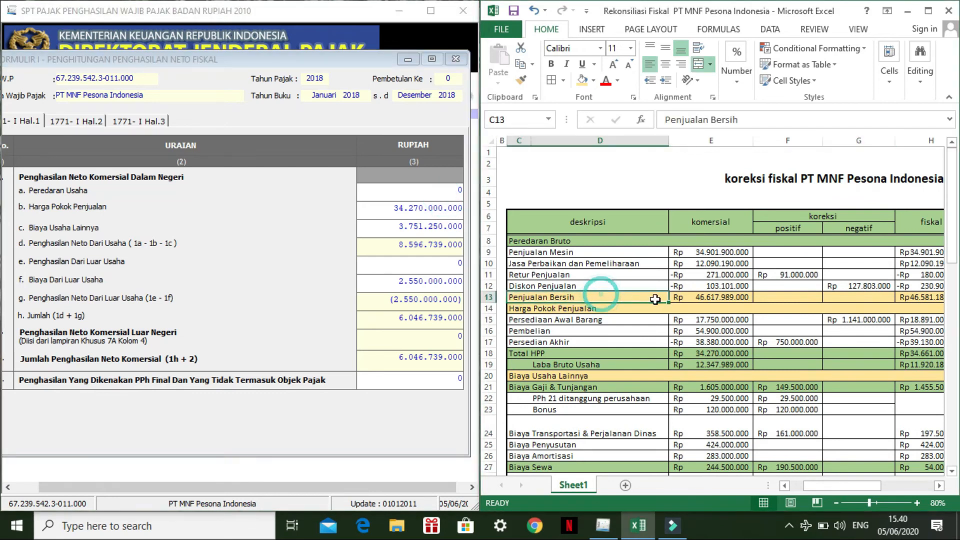
{"action": "left_click", "coordinate": [702, 300]}
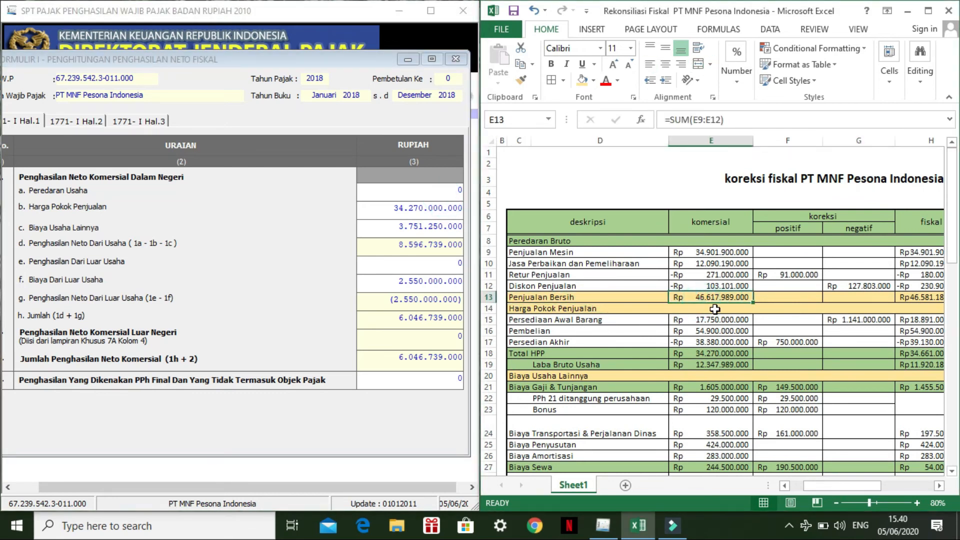
{"action": "left_click", "coordinate": [460, 192]}
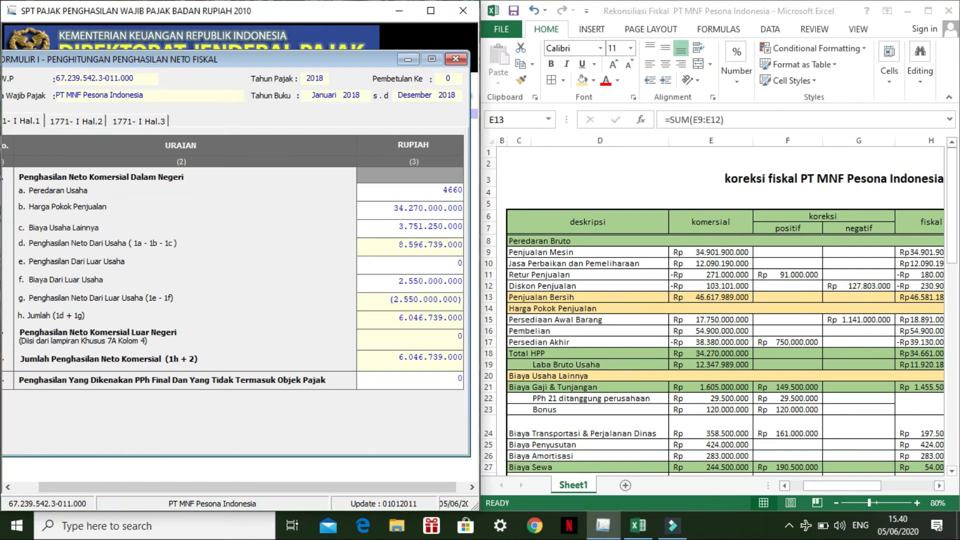
{"action": "type", "text": "46617989000"}
{"action": "left_click", "coordinate": [417, 205]}
{"action": "left_click", "coordinate": [416, 232]}
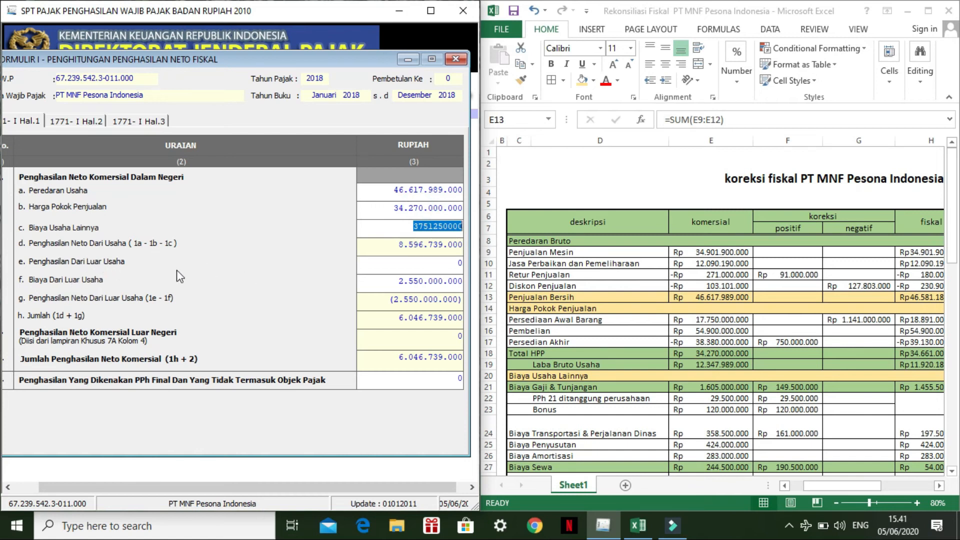
Transfer the worksheet's commercial penghasilan dari luar usaha into line 1e, Penghasilan Dari Luar Usaha, entering 2.020.000.000.
{"action": "left_click", "coordinate": [427, 272]}
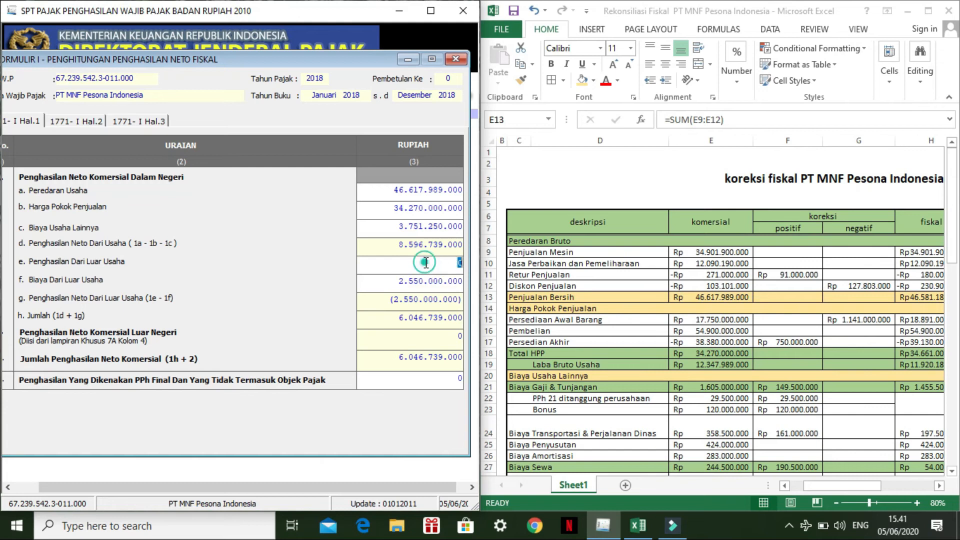
{"action": "left_click", "coordinate": [596, 356]}
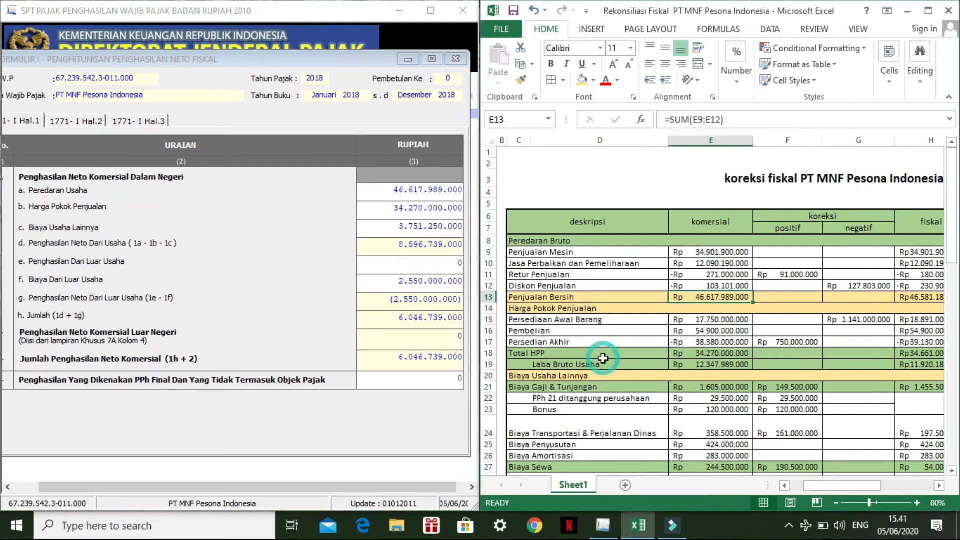
{"action": "scroll", "coordinate": [600, 358], "scroll_direction": "down", "scroll_amount": 9}
{"action": "scroll", "coordinate": [603, 358], "scroll_direction": "down", "scroll_amount": 5}
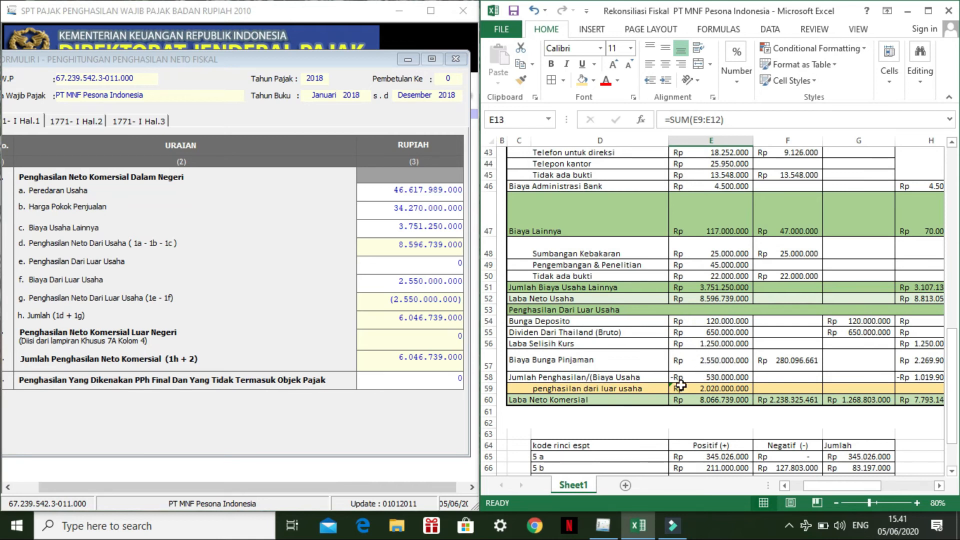
{"action": "left_click", "coordinate": [710, 389]}
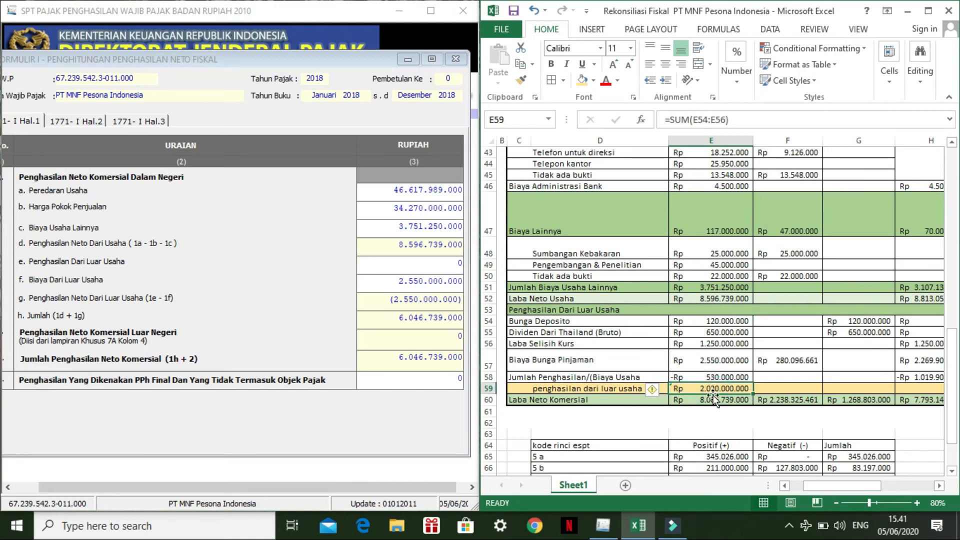
{"action": "left_click", "coordinate": [433, 287]}
{"action": "left_click", "coordinate": [433, 266]}
{"action": "type", "text": "2.0"}
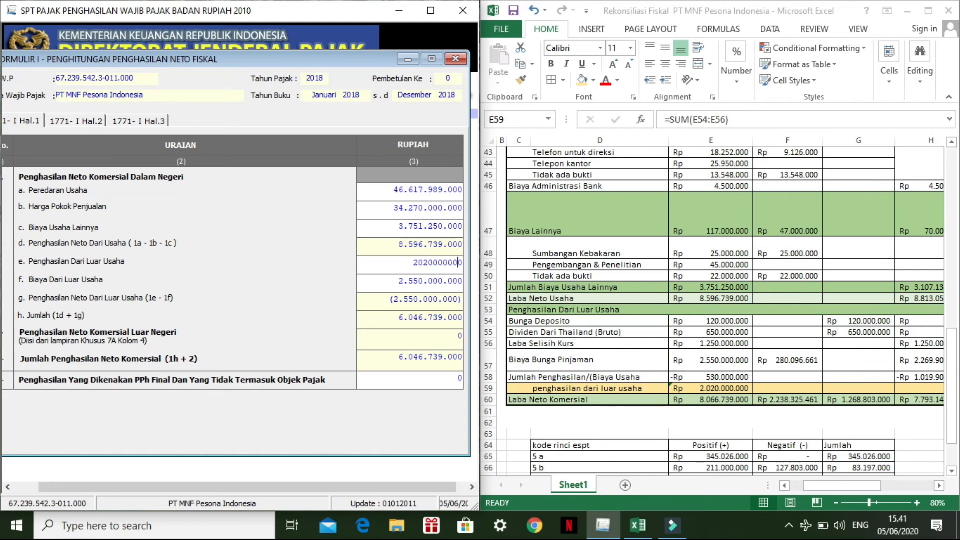
{"action": "type", "text": "20.000.000"}
{"action": "left_click", "coordinate": [392, 360]}
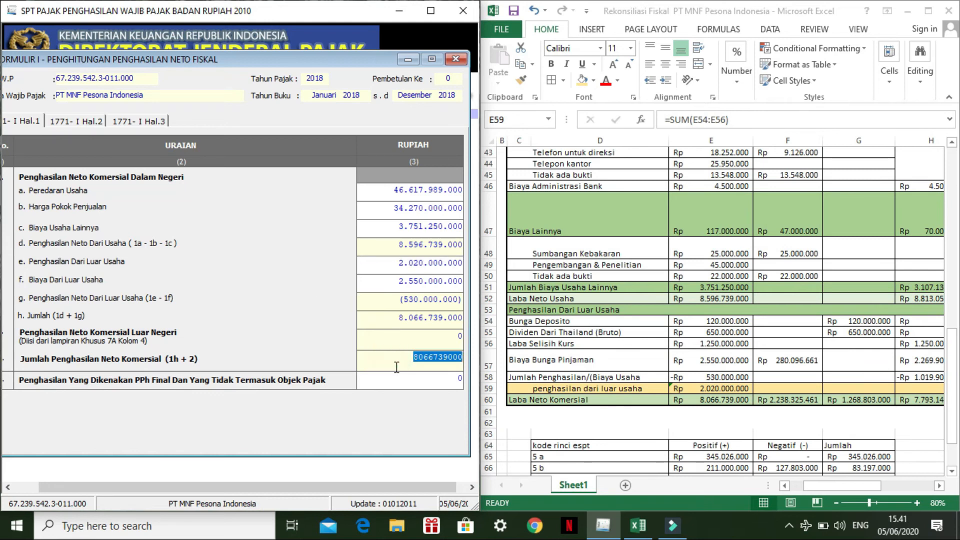
{"action": "left_click", "coordinate": [392, 367]}
Examine the negative corrections for Bunga Deposito and Dividen Dari Thailand as the source for Hal.1 lines 2 and 4.
{"action": "left_click", "coordinate": [433, 344]}
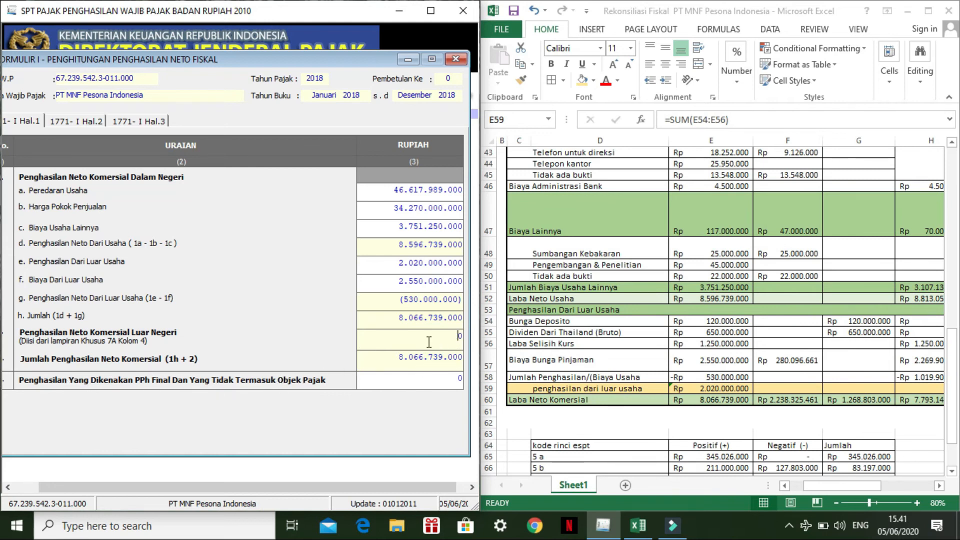
{"action": "left_click", "coordinate": [647, 260]}
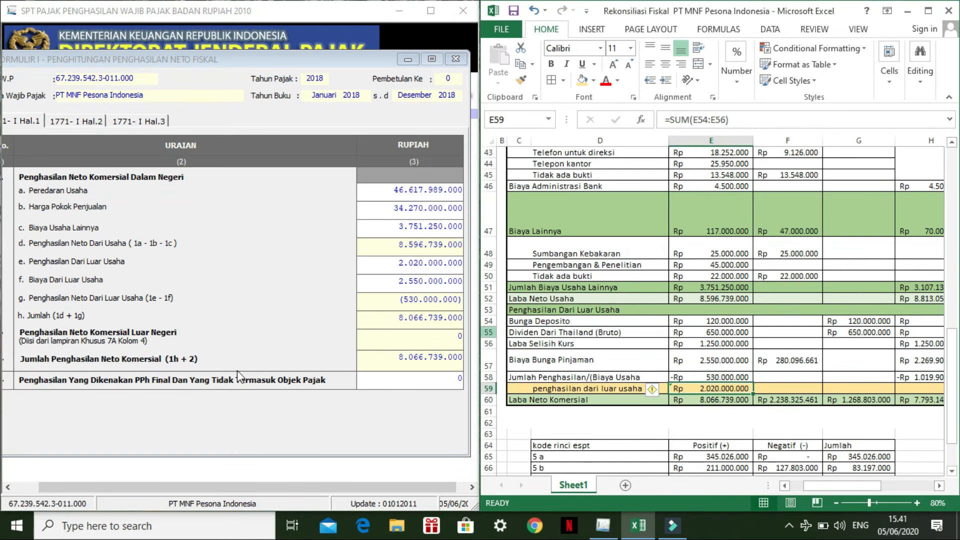
{"action": "left_click_drag", "start_coordinate": [389, 487], "coordinate": [350, 488]}
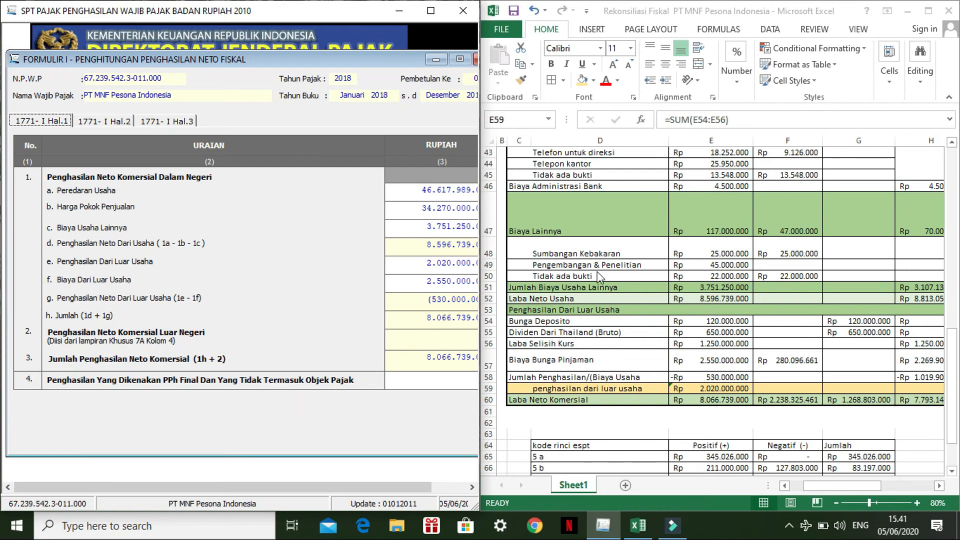
{"action": "left_click", "coordinate": [625, 266]}
{"action": "scroll", "coordinate": [624, 291], "scroll_direction": "up", "scroll_amount": 1}
{"action": "scroll", "coordinate": [624, 291], "scroll_direction": "up", "scroll_amount": 1}
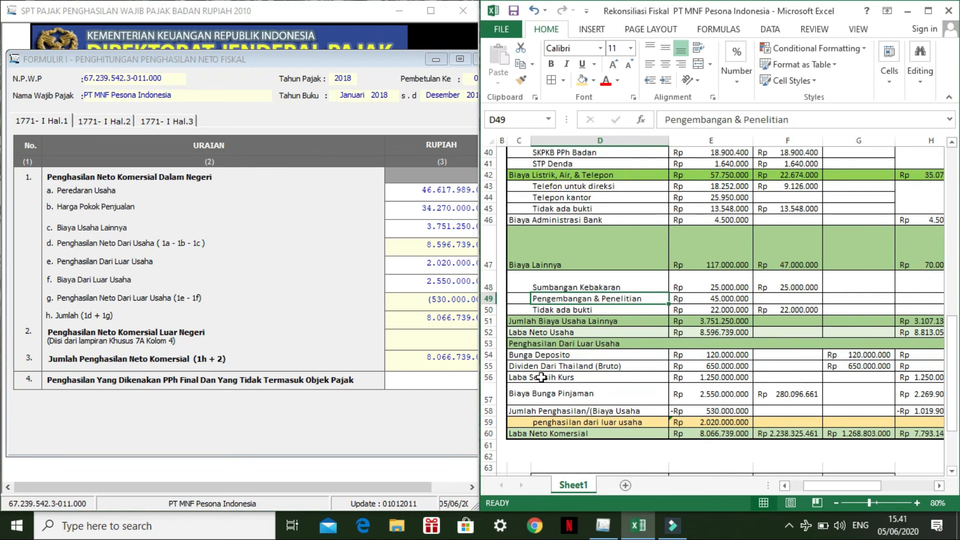
{"action": "left_click", "coordinate": [591, 354]}
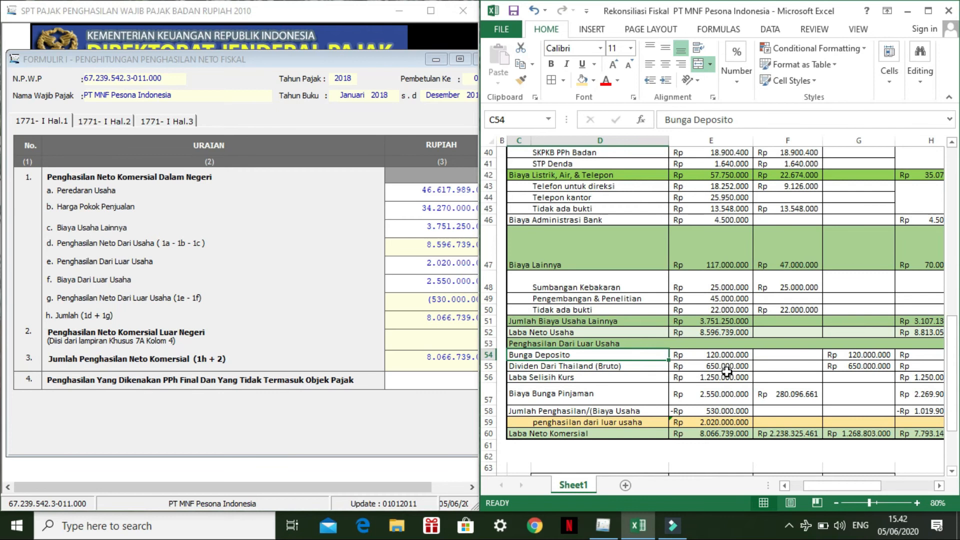
{"action": "left_click", "coordinate": [815, 485]}
{"action": "left_click", "coordinate": [836, 356]}
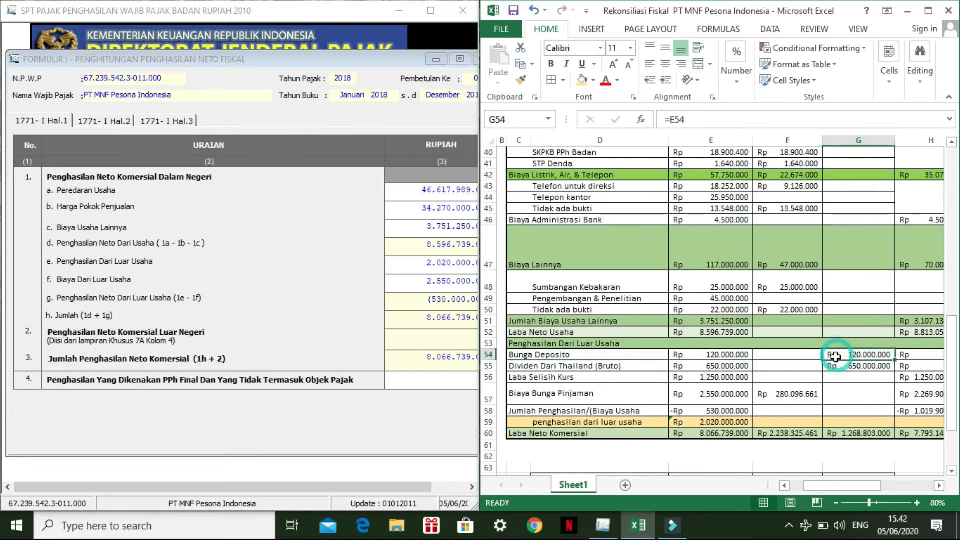
{"action": "left_click", "coordinate": [863, 368]}
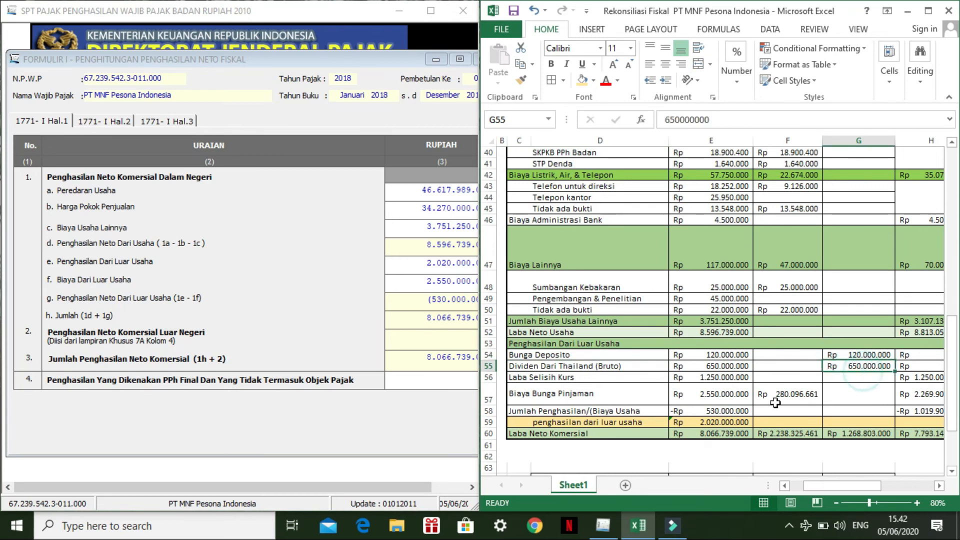
{"action": "left_click", "coordinate": [458, 381]}
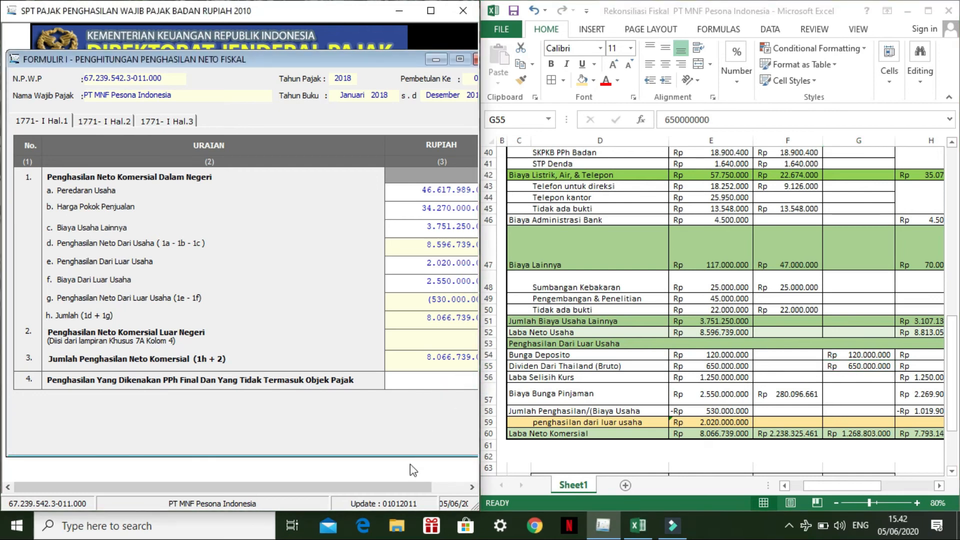
{"action": "left_click_drag", "start_coordinate": [401, 486], "coordinate": [411, 485]}
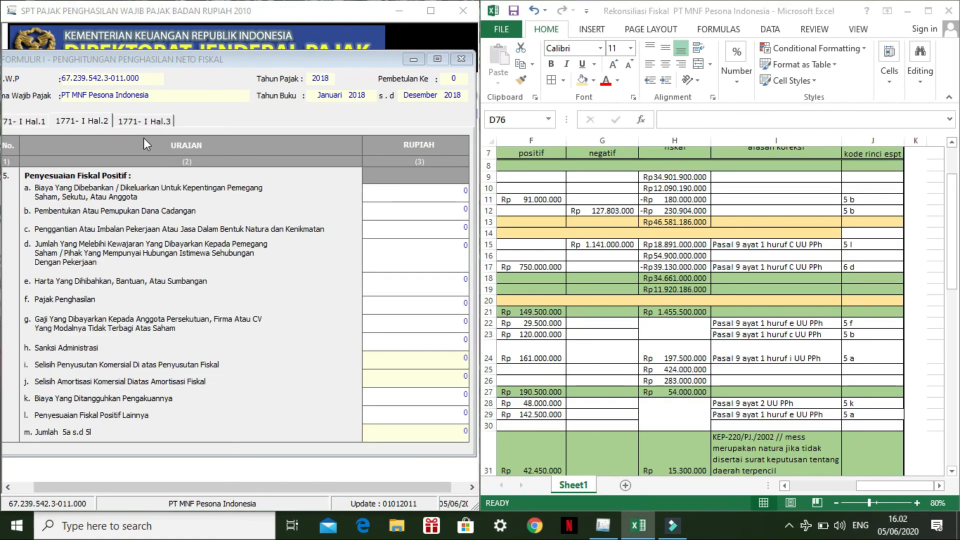
Compare the worksheet's kode rinci espt codes with the Hal.2 lines and bring up the code summary table below the reconciliation.
{"action": "left_click", "coordinate": [405, 195]}
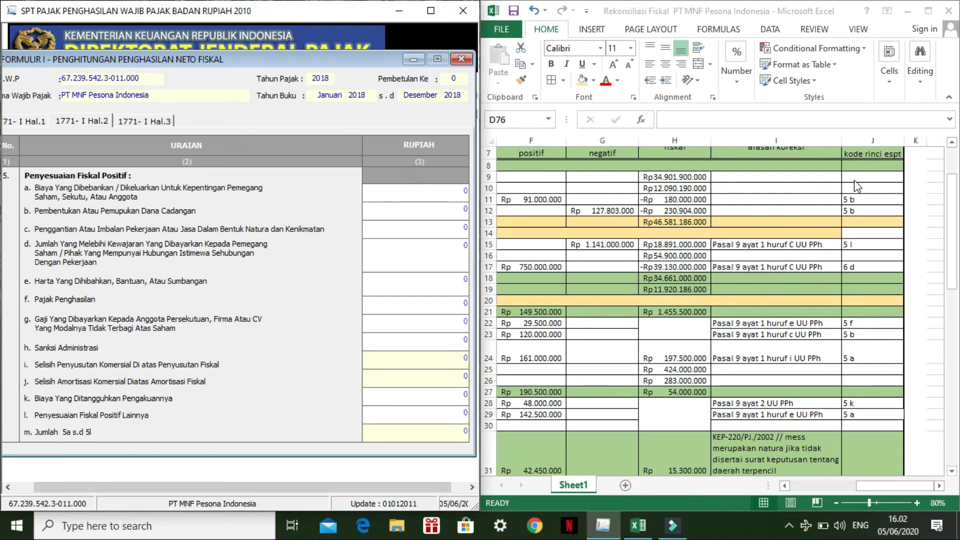
{"action": "left_click", "coordinate": [860, 211]}
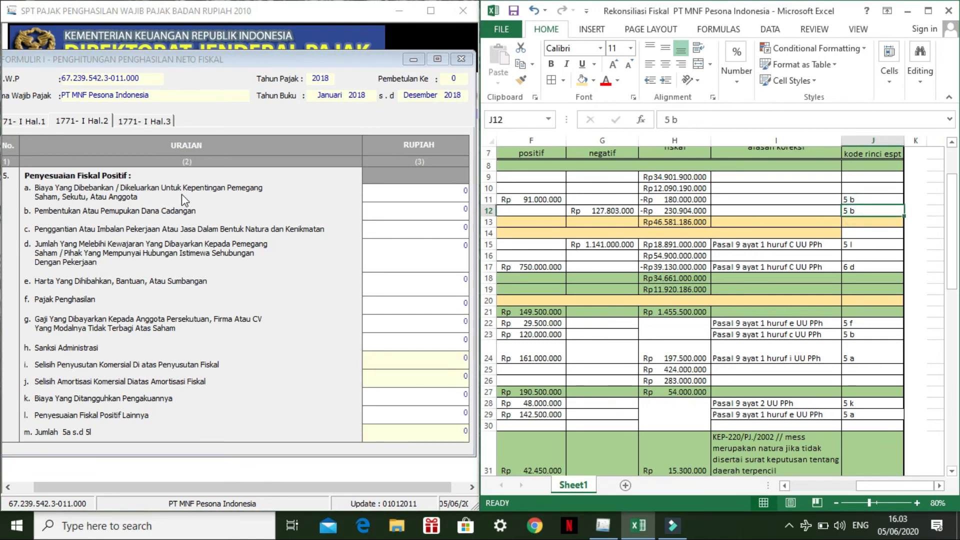
{"action": "left_click", "coordinate": [876, 300]}
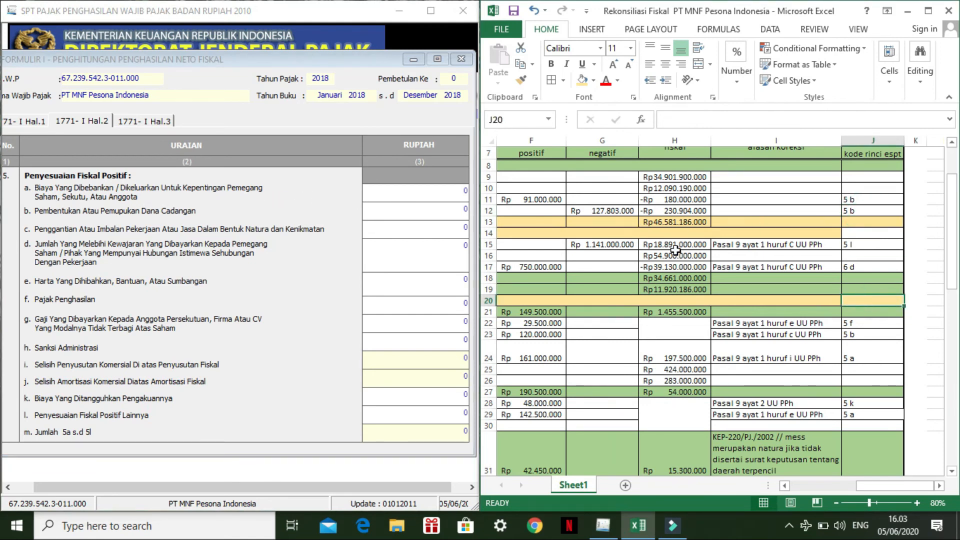
{"action": "scroll", "coordinate": [756, 350], "scroll_direction": "down", "scroll_amount": 6}
{"action": "scroll", "coordinate": [756, 360], "scroll_direction": "down", "scroll_amount": 7}
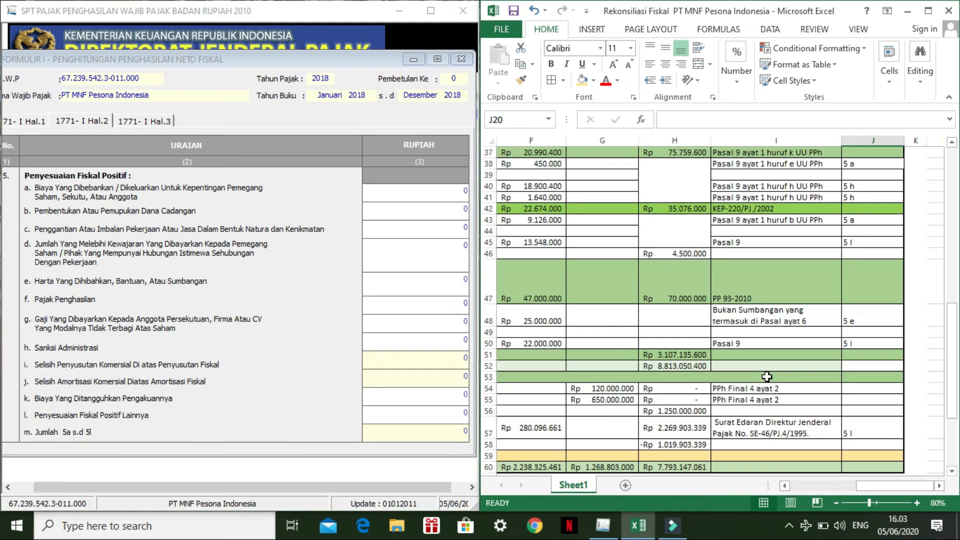
{"action": "left_click", "coordinate": [684, 432]}
{"action": "scroll", "coordinate": [690, 435], "scroll_direction": "down", "scroll_amount": 2}
{"action": "left_click_drag", "start_coordinate": [920, 486], "coordinate": [850, 487]}
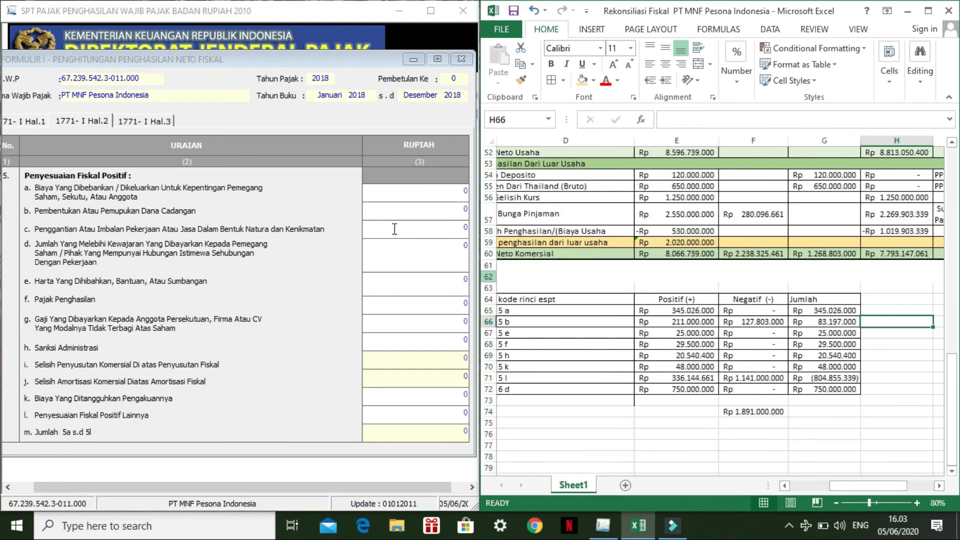
From the summary table, fill in the Hal.2 positive adjustments 5a with 345.026.000 and 5b with 83.197.000.
{"action": "left_click", "coordinate": [385, 193]}
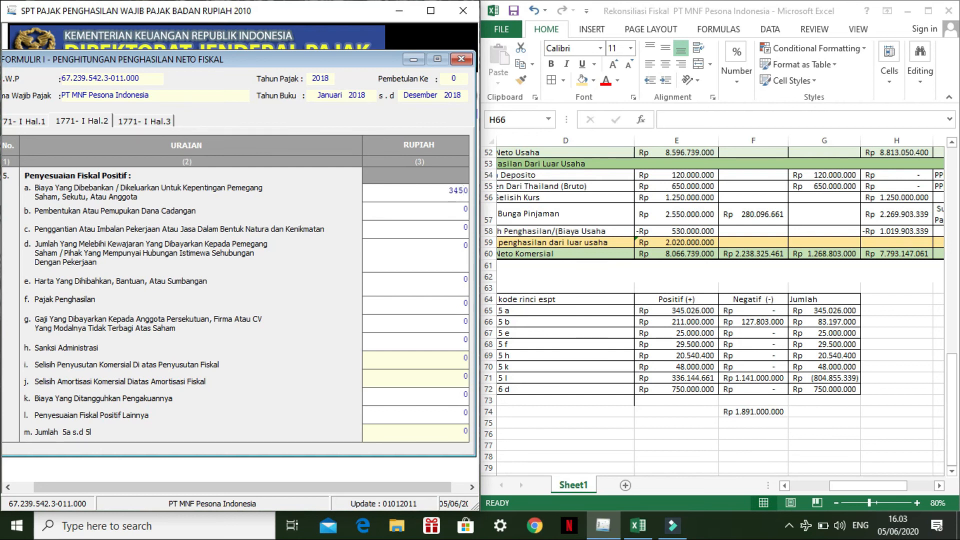
{"action": "key", "text": "BackSpace"}
{"action": "type", "text": "26000"}
{"action": "left_click", "coordinate": [377, 210]}
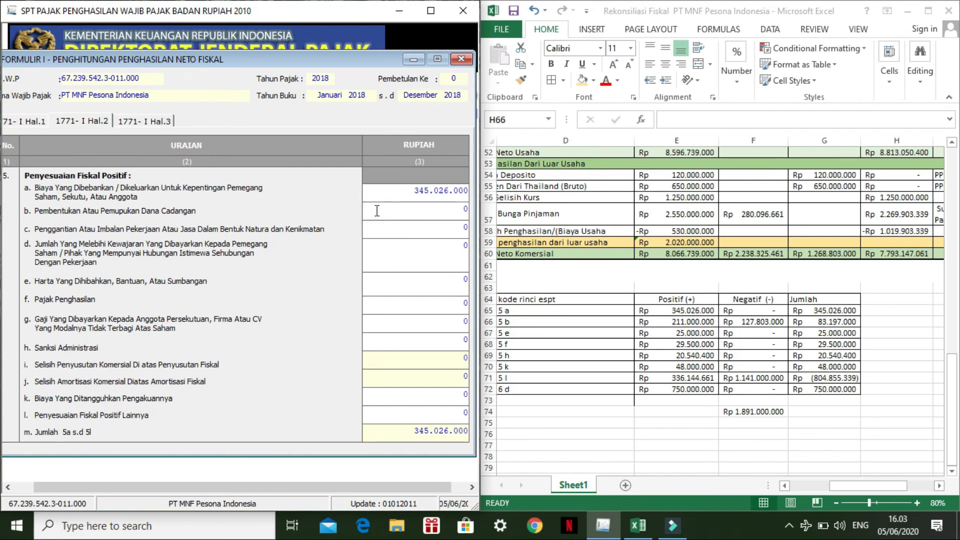
{"action": "type", "text": "83197000"}
{"action": "left_click", "coordinate": [374, 223]}
{"action": "left_click", "coordinate": [381, 244]}
Enter 25.000.000 for 5e, Harta Yang Dihibahkan, Bantuan, Atau Sumbangan, and 29.500.000 for 5f, Pajak Penghasilan.
{"action": "left_click", "coordinate": [409, 280]}
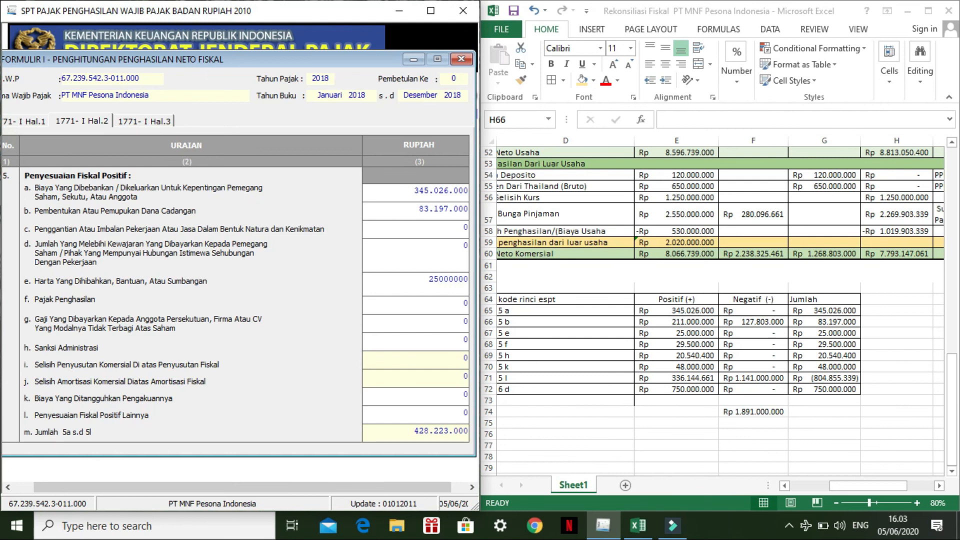
{"action": "left_click", "coordinate": [395, 305]}
{"action": "type", "text": "29500000"}
{"action": "left_click", "coordinate": [407, 325]}
Enter 20.540.400 for 5h, Sanksi Administrasi, and 48.000.000 for 5k, Biaya Yang Ditangguhkan Pengakuannya.
{"action": "left_click", "coordinate": [418, 337]}
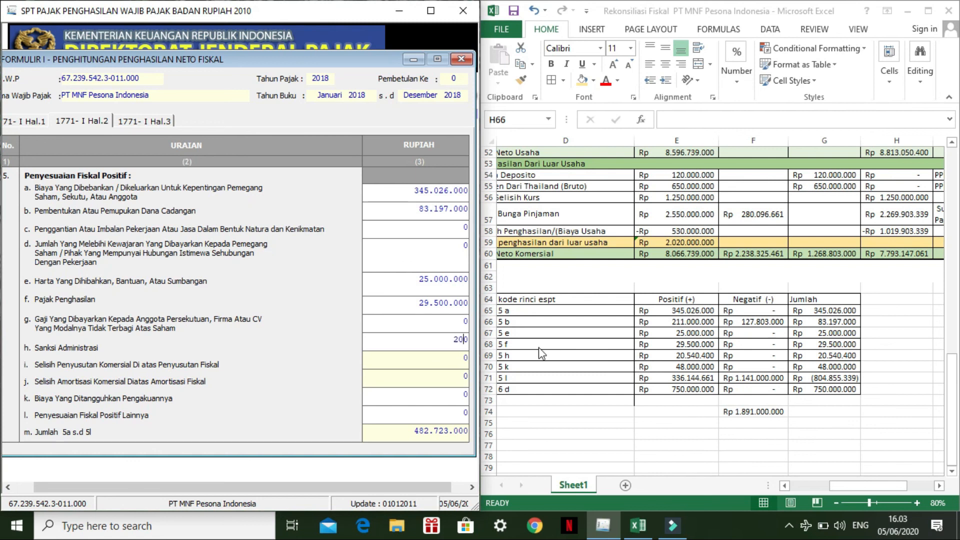
{"action": "type", "text": "20540400"}
{"action": "left_click", "coordinate": [425, 374]}
{"action": "left_click", "coordinate": [397, 400]}
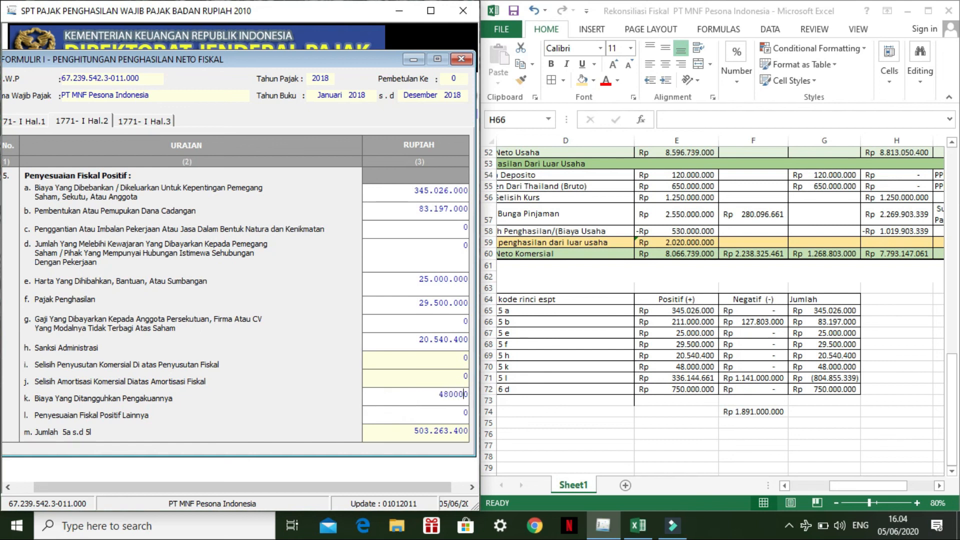
Enter the positive amount of code 5 l, 336.144.661, as Penyesuaian Fiskal Positif Lainnya.
{"action": "left_click", "coordinate": [435, 422]}
{"action": "type", "text": "336144661"}
{"action": "key", "text": "Delete"}
{"action": "left_click", "coordinate": [399, 261]}
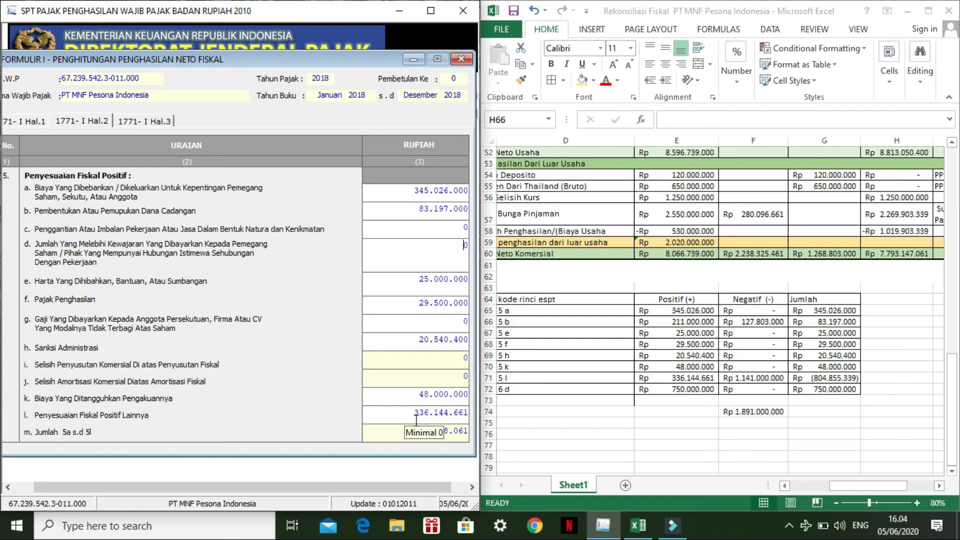
On Hal.3, enter the combined negative adjustment of 1.891.000.000 for 6d, Penyesuaian Fiskal Negatif Lainnya.
{"action": "left_click", "coordinate": [150, 122]}
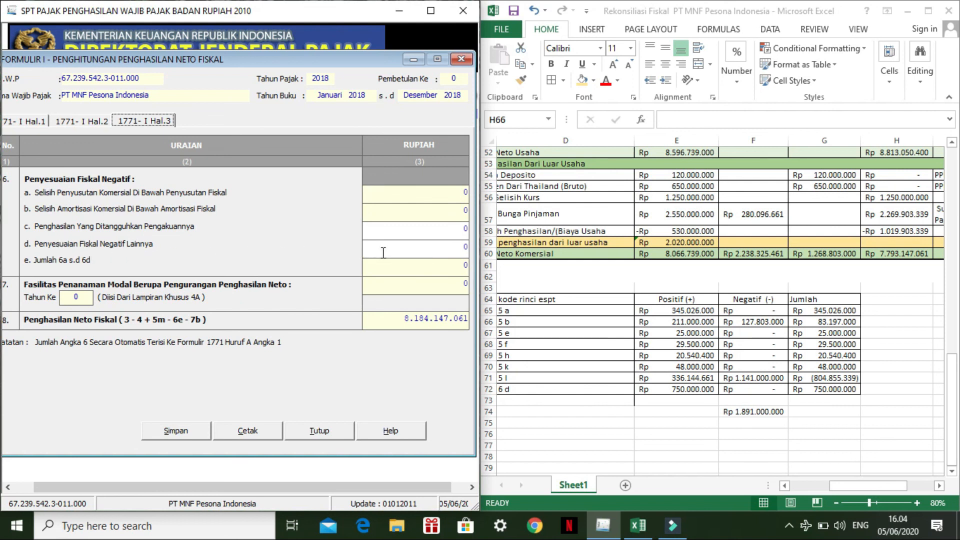
{"action": "left_click", "coordinate": [406, 252]}
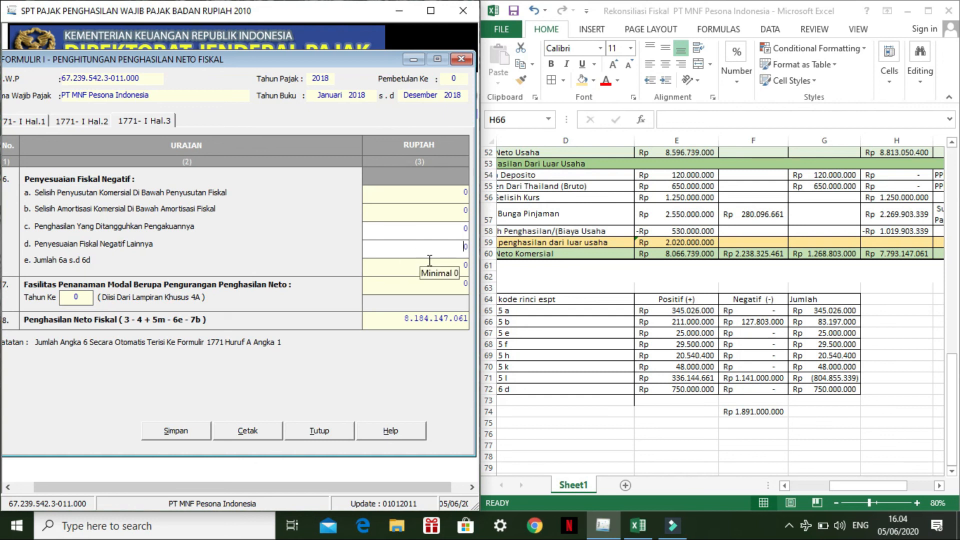
{"action": "type", "text": "1891000000"}
{"action": "left_click", "coordinate": [388, 222]}
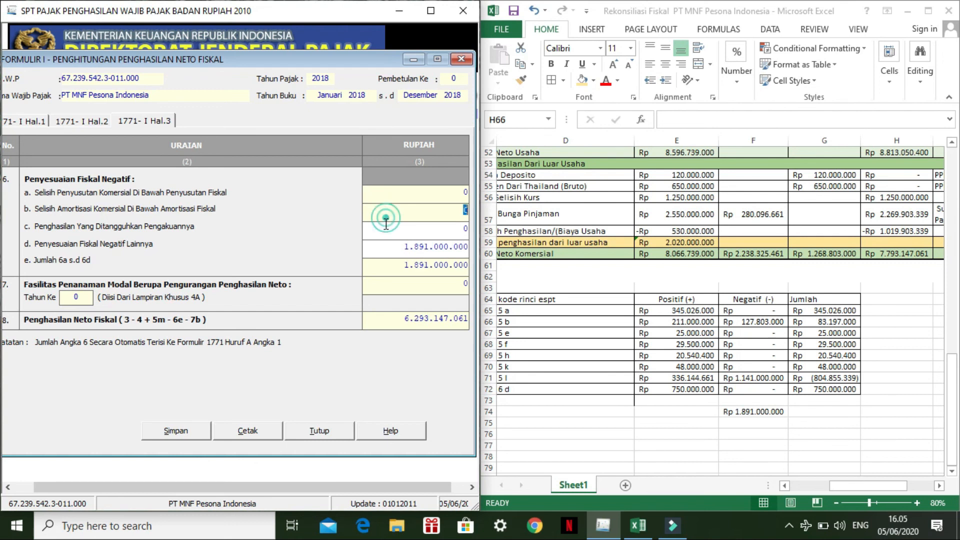
{"action": "left_click", "coordinate": [390, 226]}
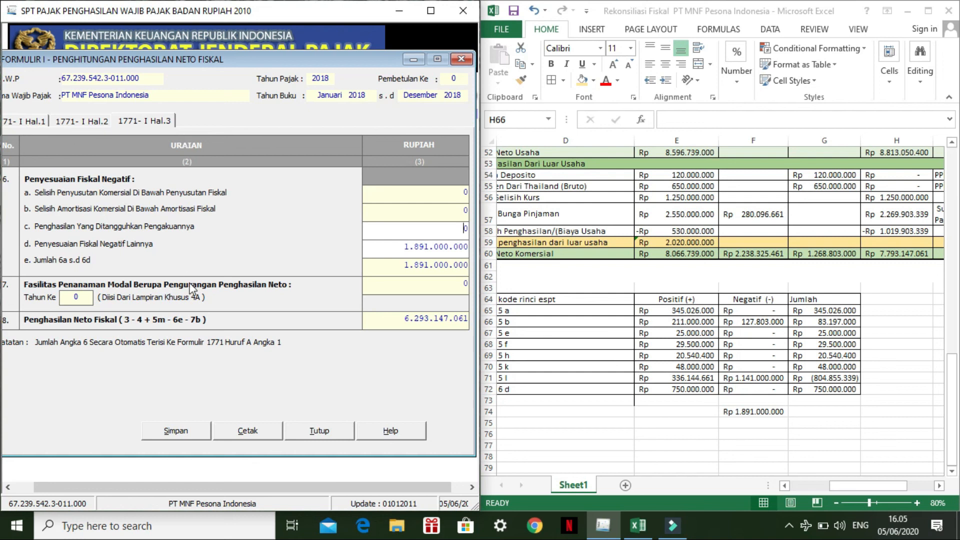
Save the completed Formulir 1771-I data, confirm the save, and close the form.
{"action": "left_click", "coordinate": [186, 428]}
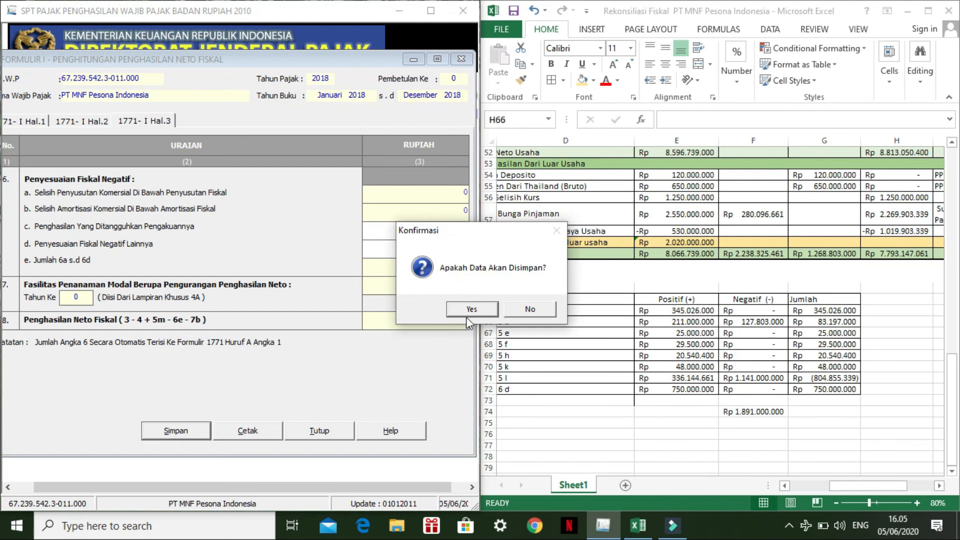
{"action": "left_click", "coordinate": [469, 313]}
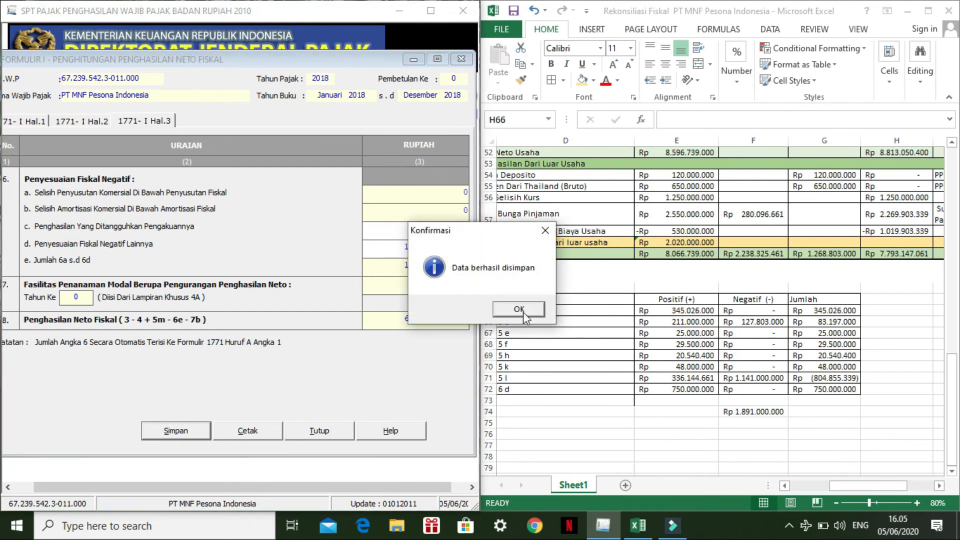
{"action": "left_click", "coordinate": [524, 315]}
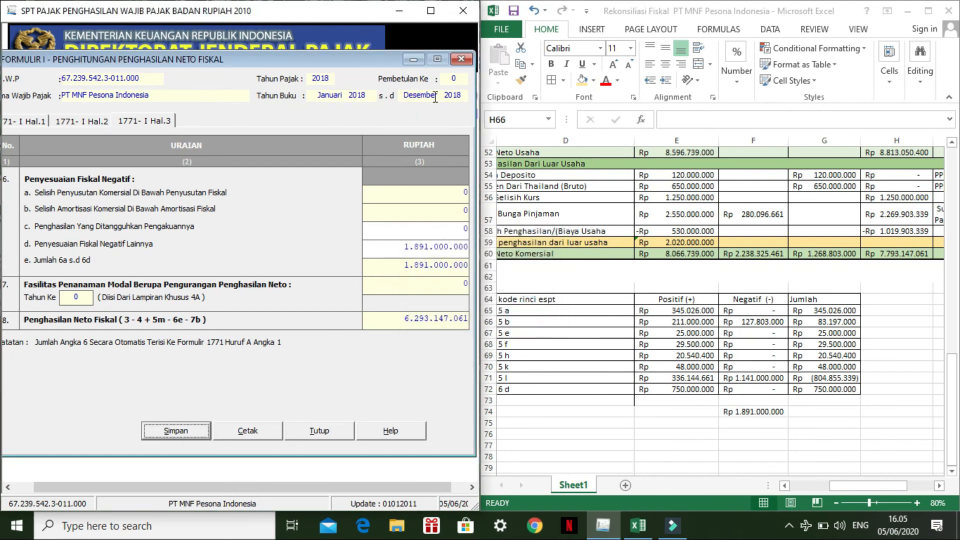
{"action": "left_click", "coordinate": [461, 60]}
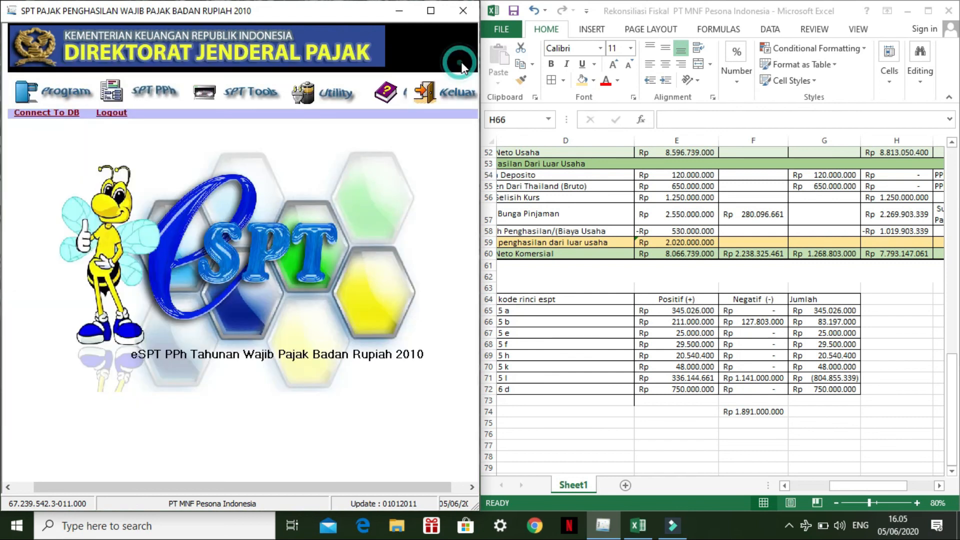
Maximize the e-SPT window and look through the Lampiran forms available for SPT PPh, including Formulir 1771-I.
{"action": "left_click", "coordinate": [431, 11]}
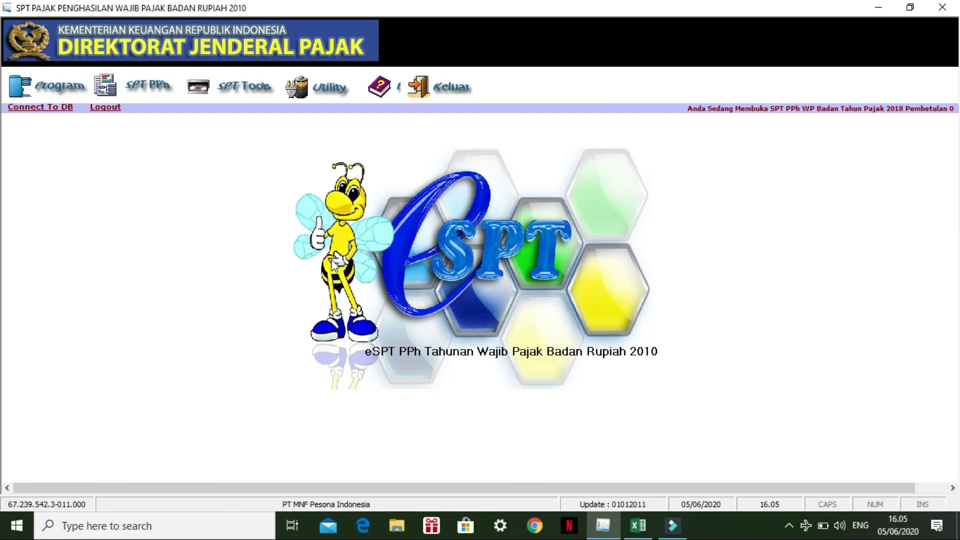
{"action": "left_click", "coordinate": [148, 86]}
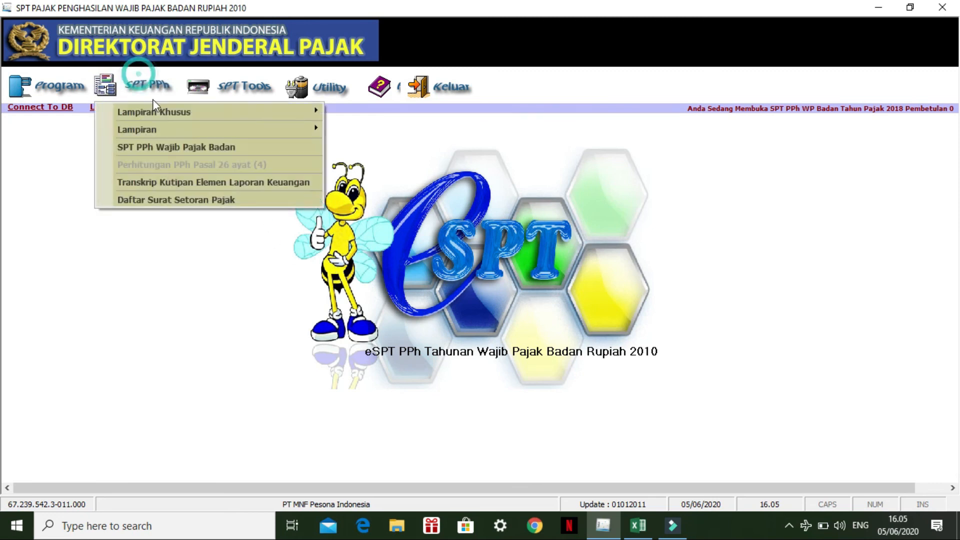
{"action": "mouse_move", "coordinate": [157, 125]}
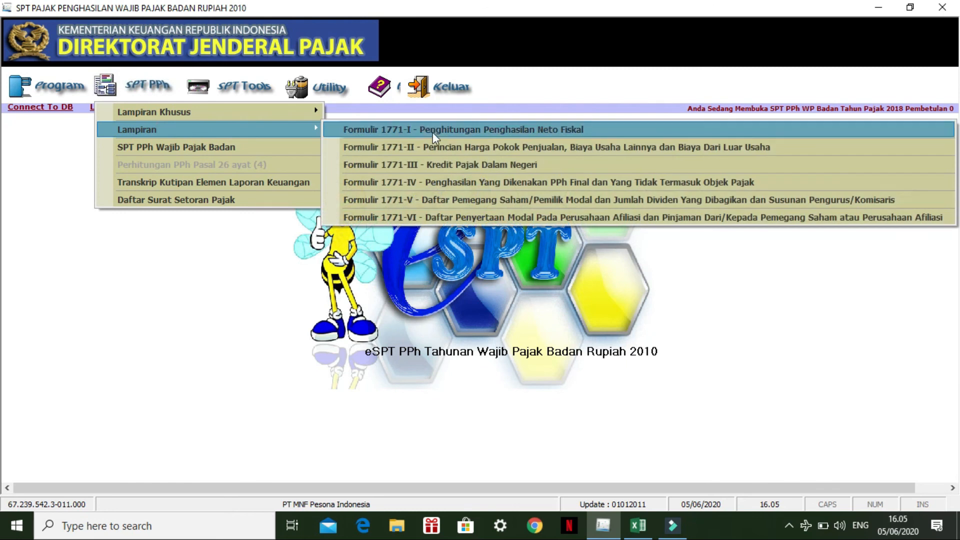
{"action": "left_click", "coordinate": [473, 131]}
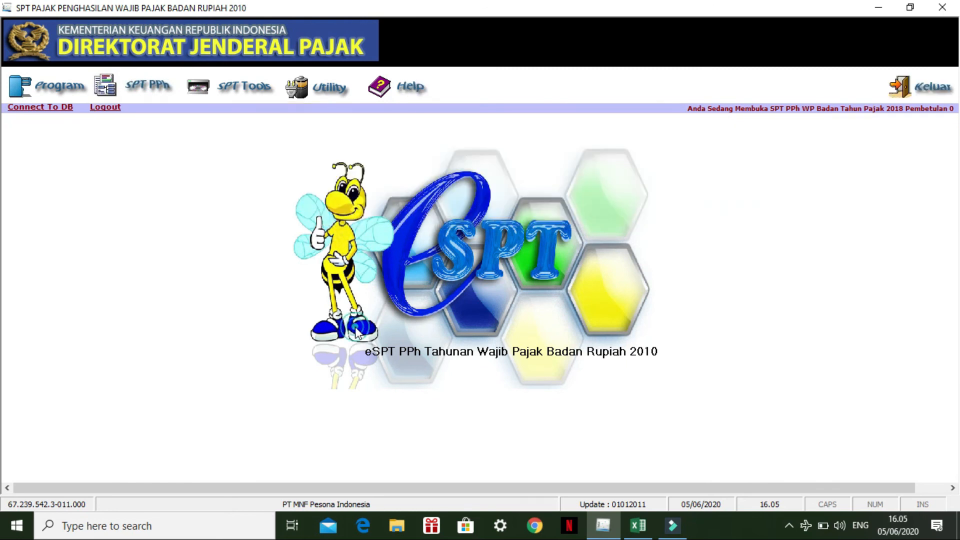